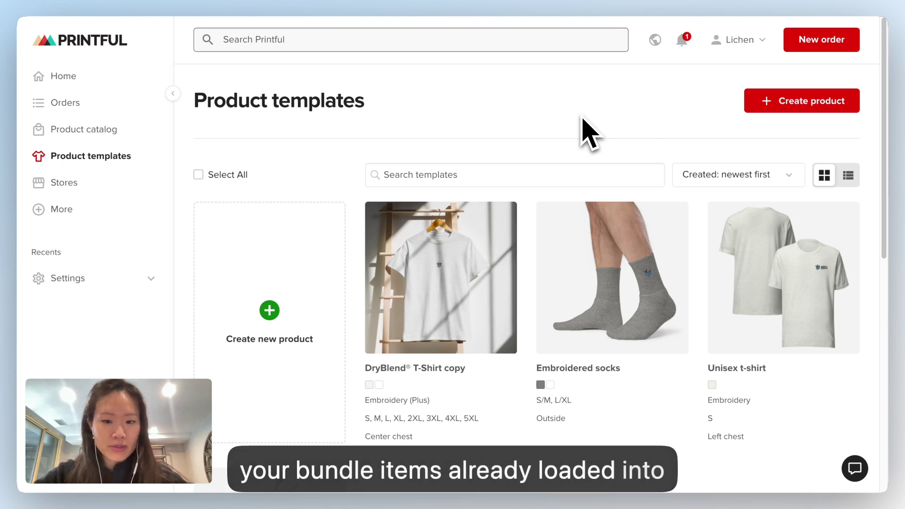
Review the DryBlend T-Shirt and Embroidered socks product templates in Printful
mouse_move(518, 282)
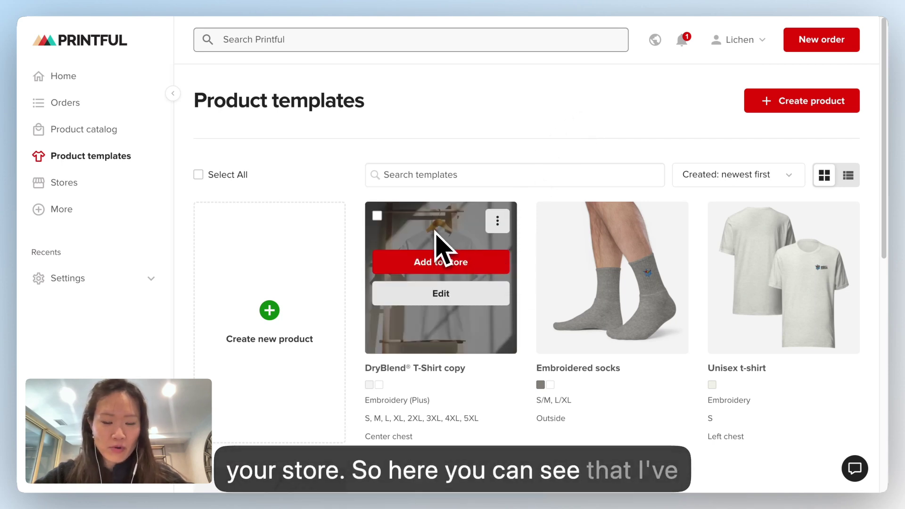
mouse_move(582, 278)
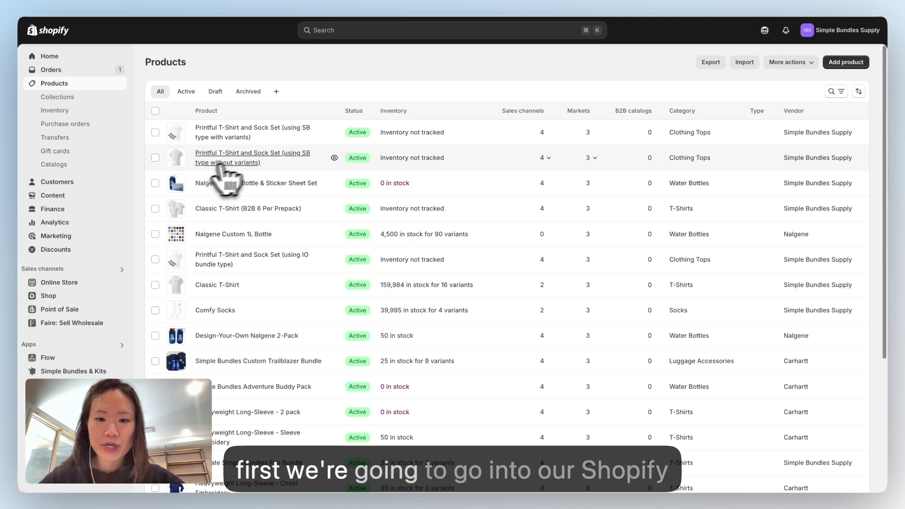
Open the without-variants T-Shirt and Sock Set product and point out its title and 50.00 price
left_click(246, 161)
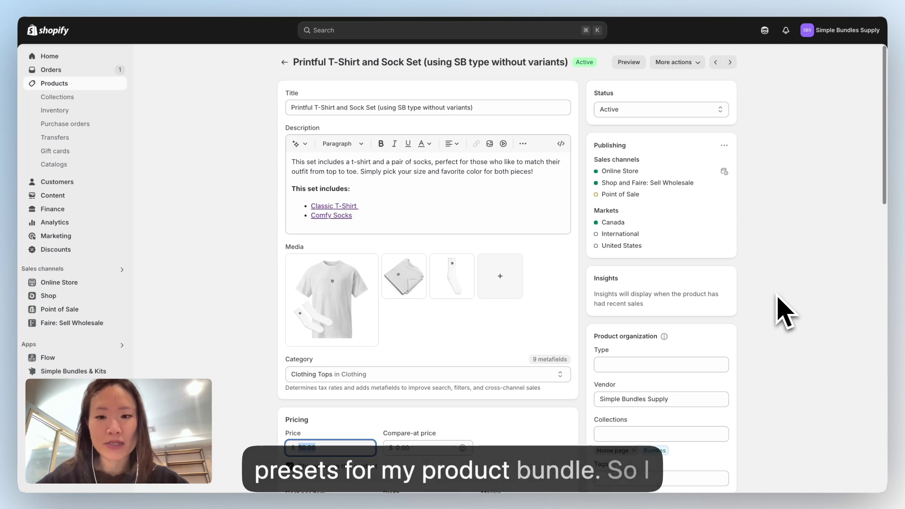
left_click_drag(288, 108, 464, 107)
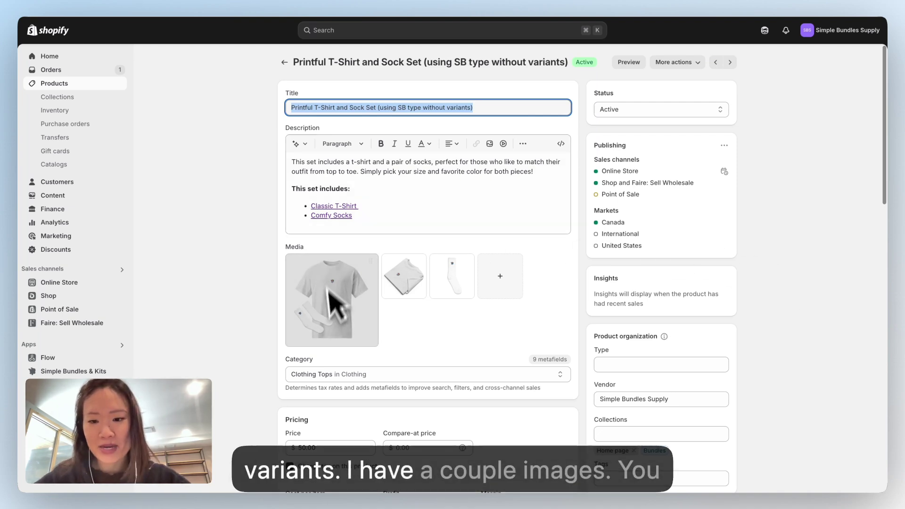
scroll(313, 325, "down", 5)
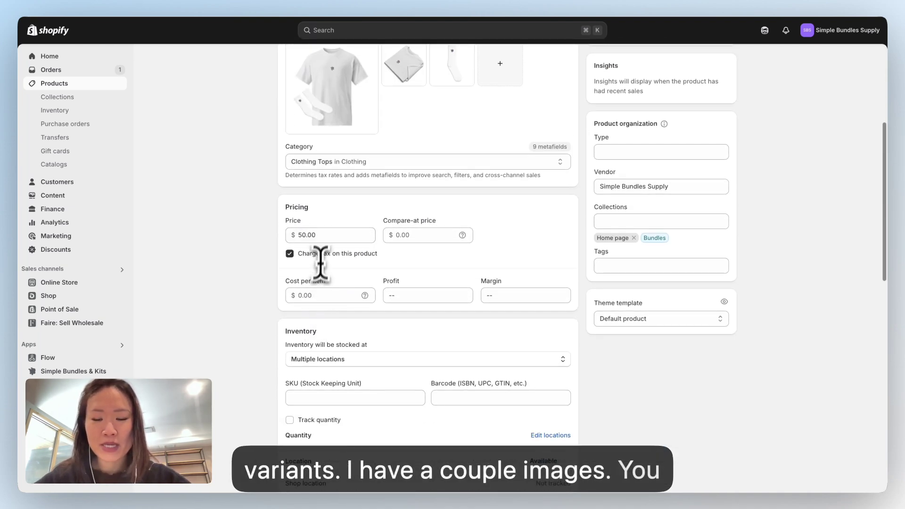
double_click(323, 234)
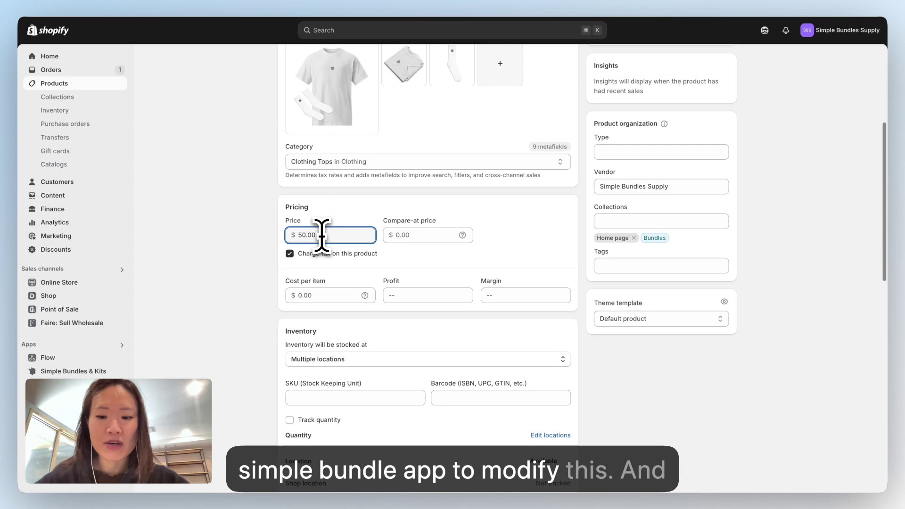
scroll(322, 234, "down", 5)
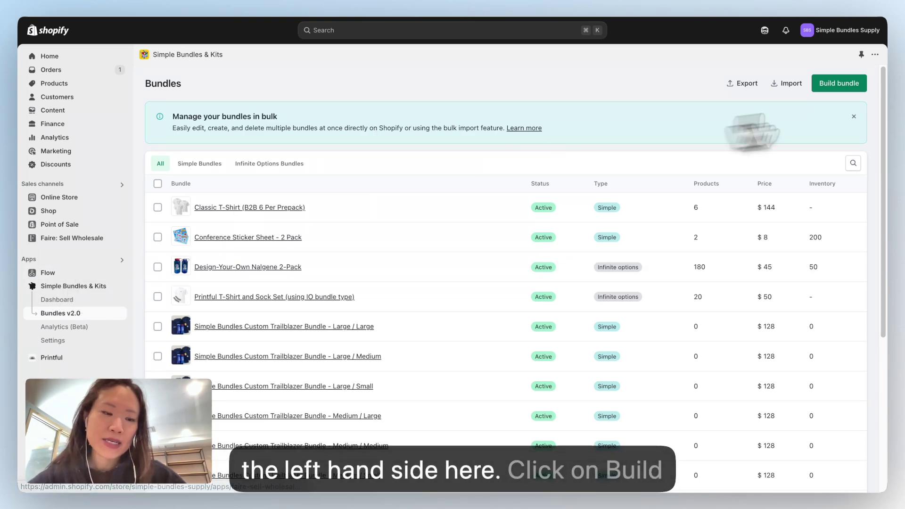
Build a Simple Bundle from the existing 'T-Shirt and Sock Set (using SB type without variants)' product
left_click(854, 90)
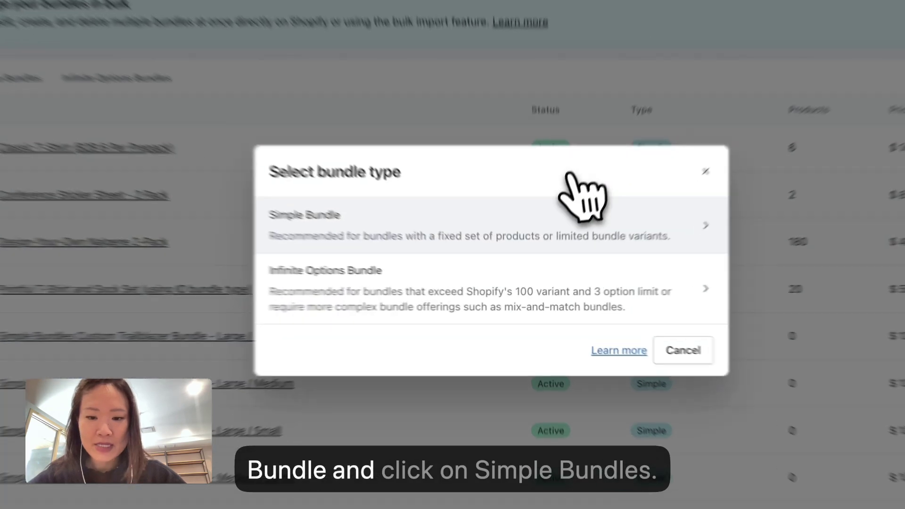
left_click(537, 212)
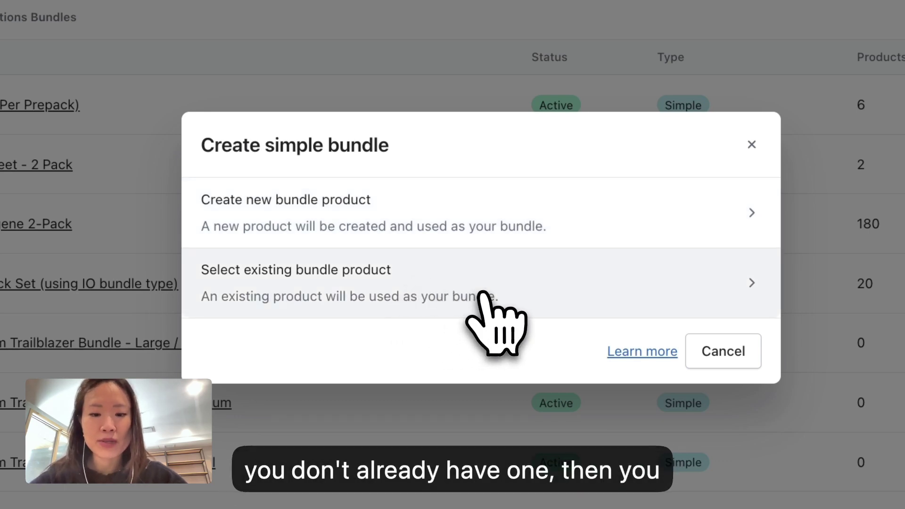
left_click(545, 298)
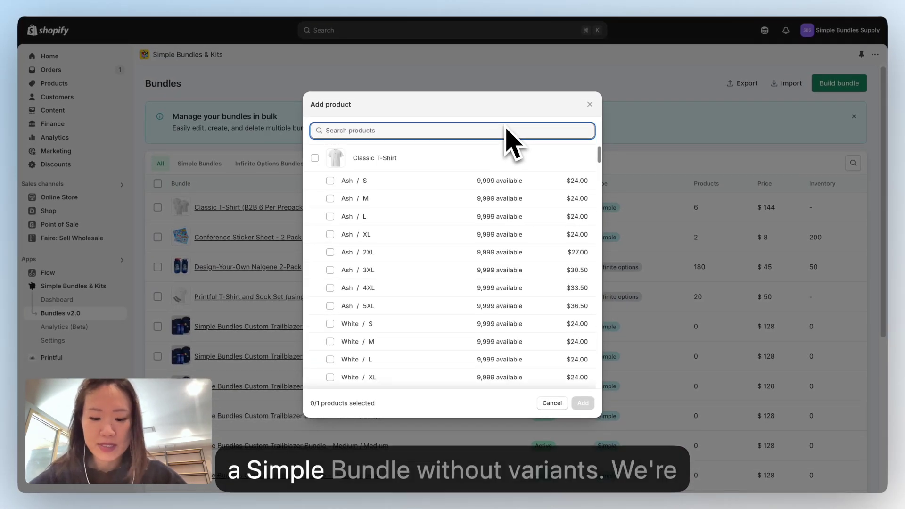
type("SB")
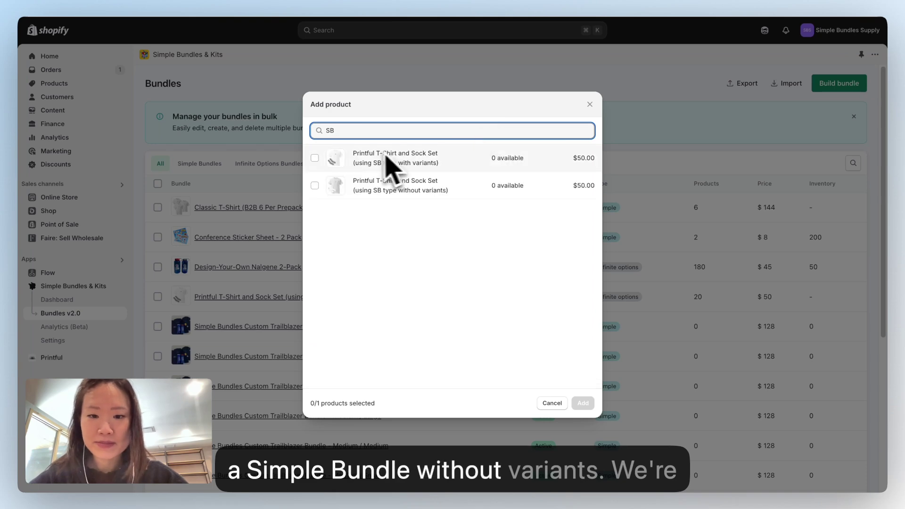
left_click(405, 186)
left_click(583, 402)
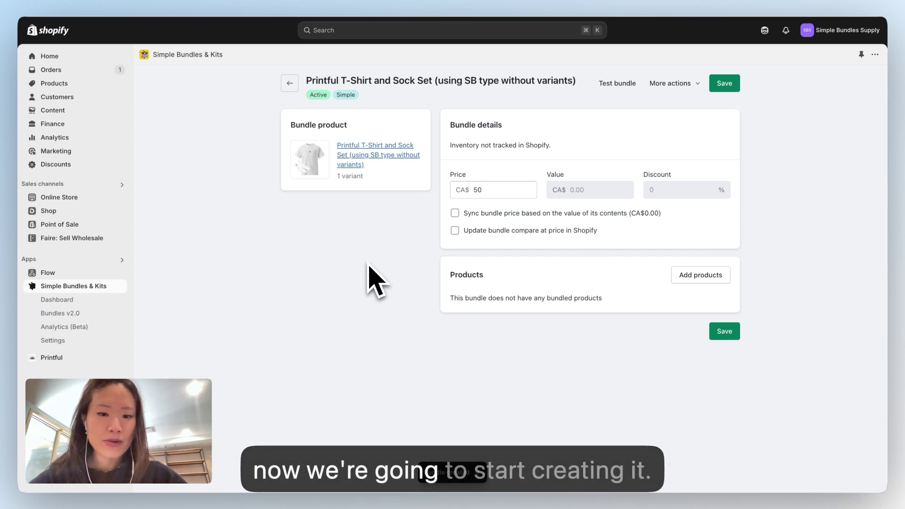
Add one Classic T-Shirt Ash / M and one Comfy Socks Heather Grey / L/XL to the bundle
left_click(717, 279)
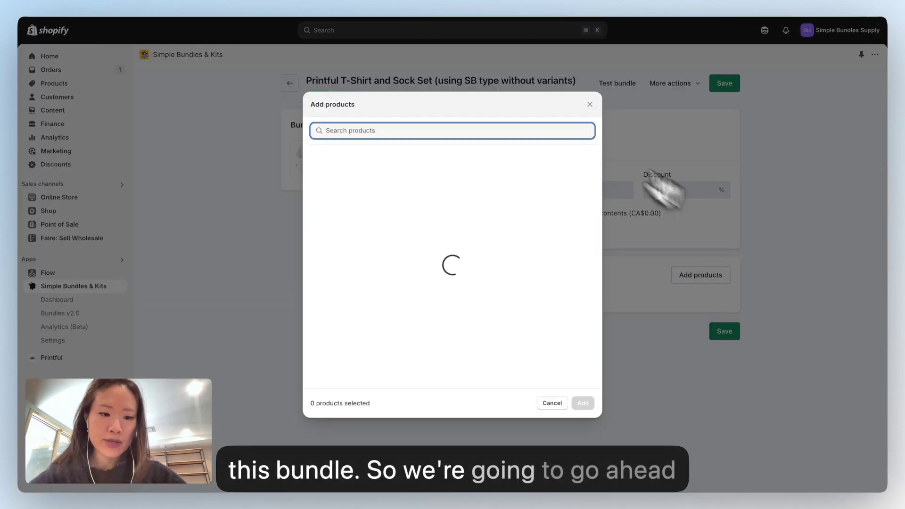
scroll(433, 193, "down", 1)
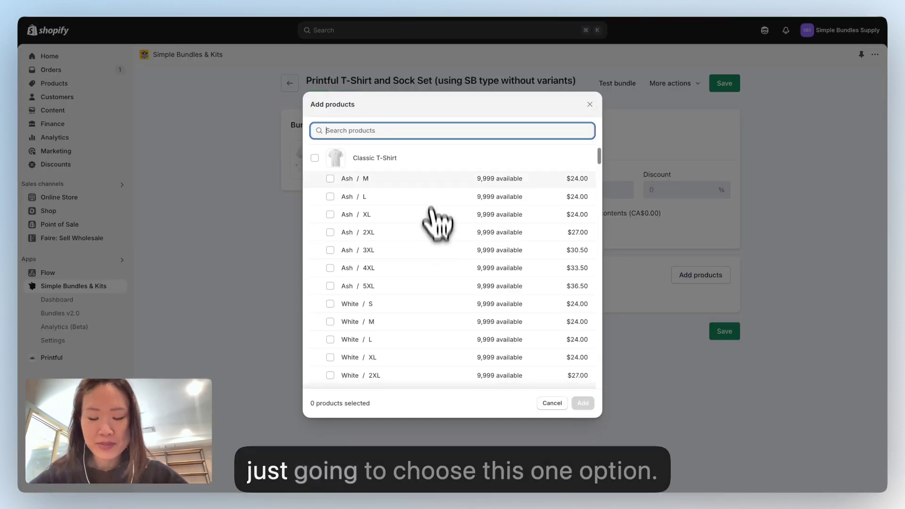
left_click(432, 178)
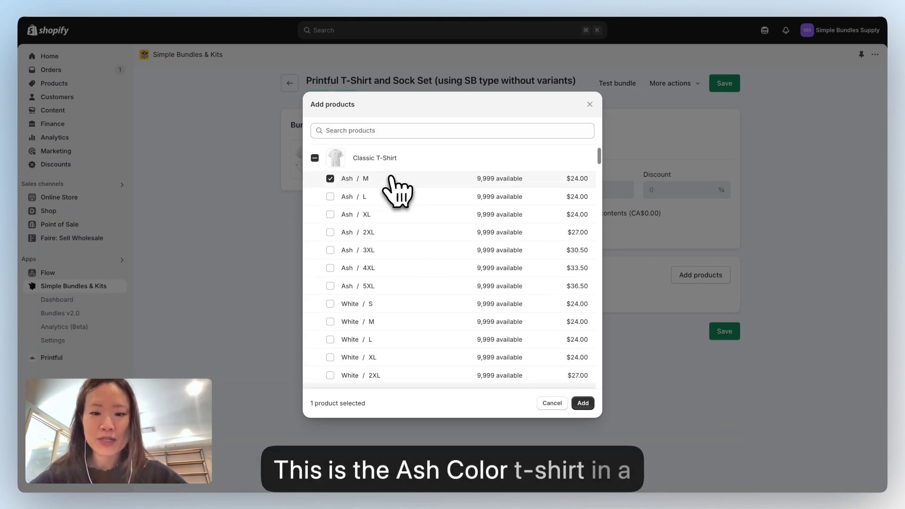
left_click(583, 403)
left_click(698, 277)
type("sock")
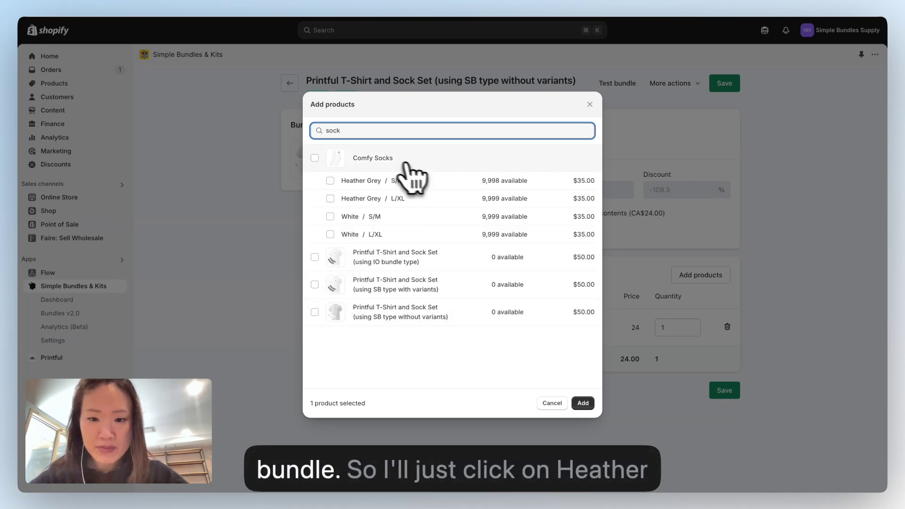
left_click(330, 198)
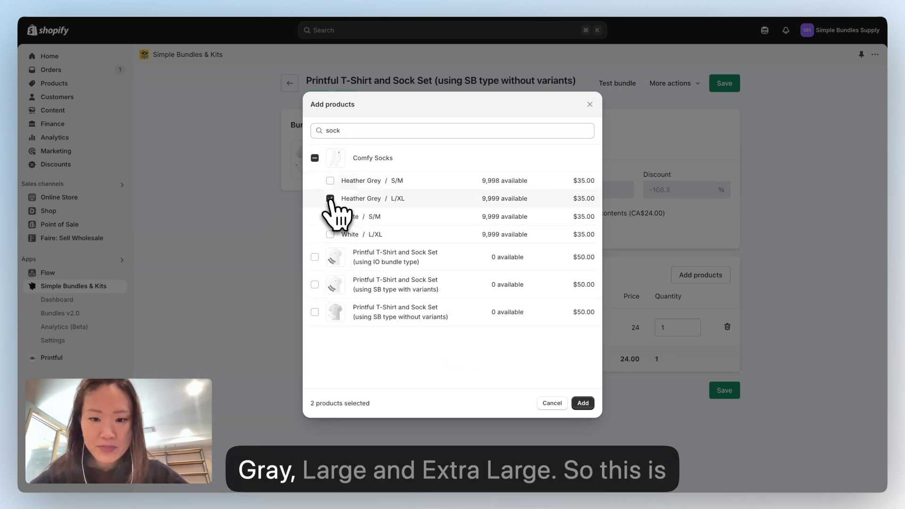
left_click(583, 403)
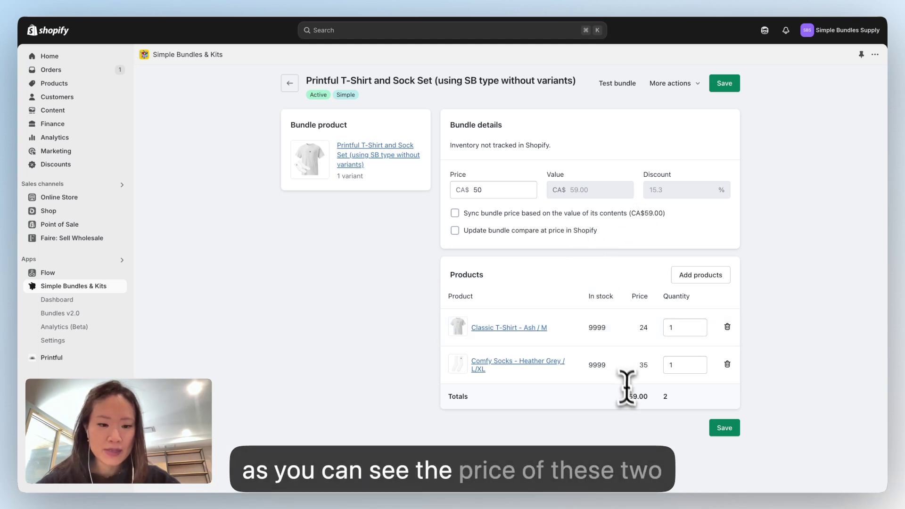
Sync the bundle price to its 59.00 contents with a 20% discount and compare-at price, then save
left_click_drag(631, 398, 652, 400)
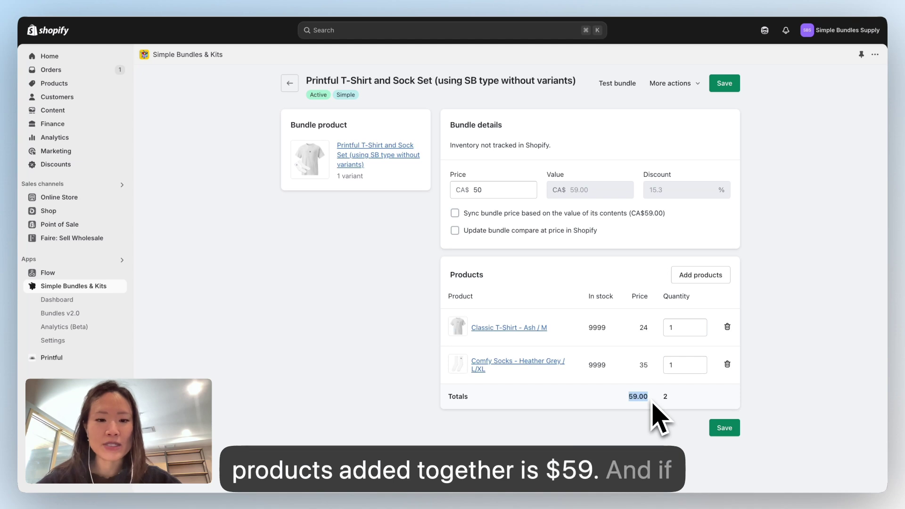
left_click(455, 213)
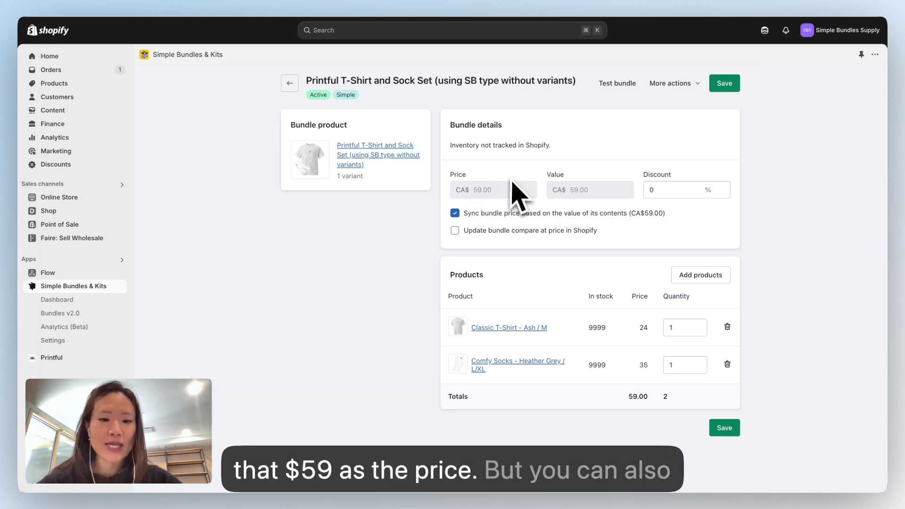
left_click(646, 191)
type("20")
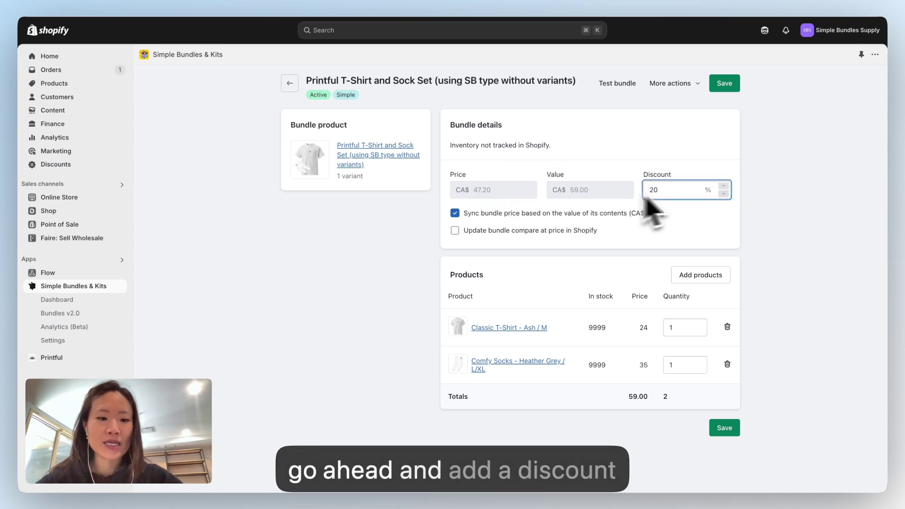
left_click(796, 191)
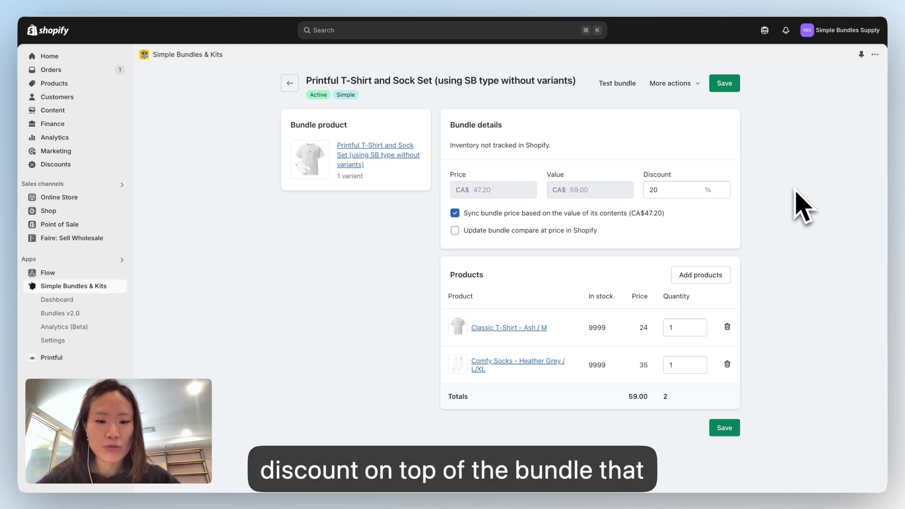
left_click(464, 233)
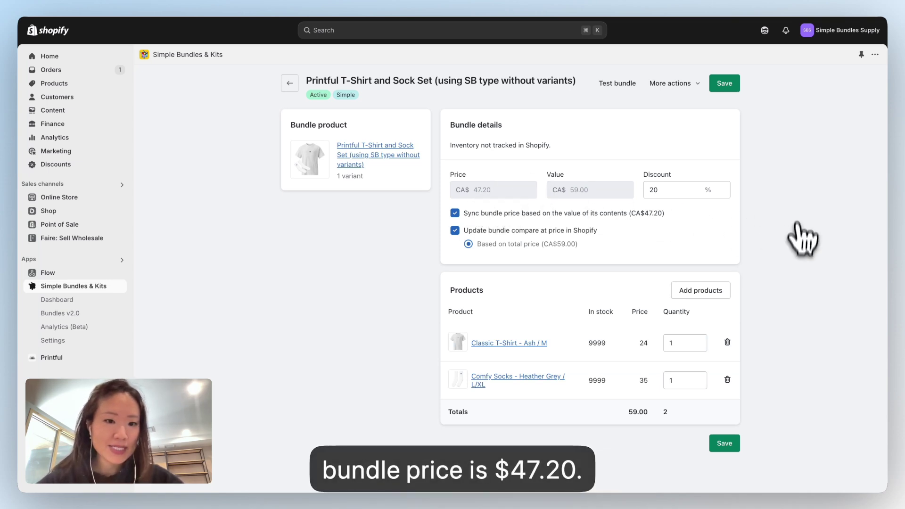
left_click(726, 84)
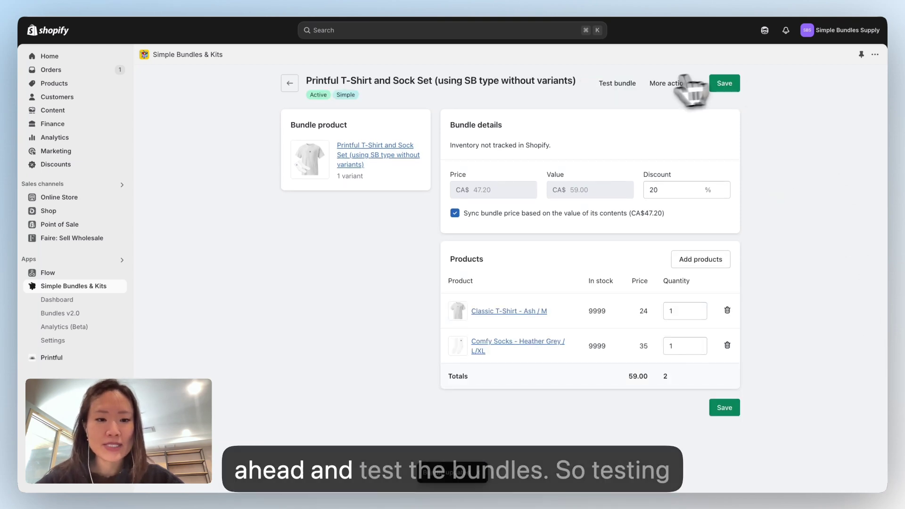
Test the bundle in checkout, confirming it shows as one CA$47.20 item
left_click(615, 85)
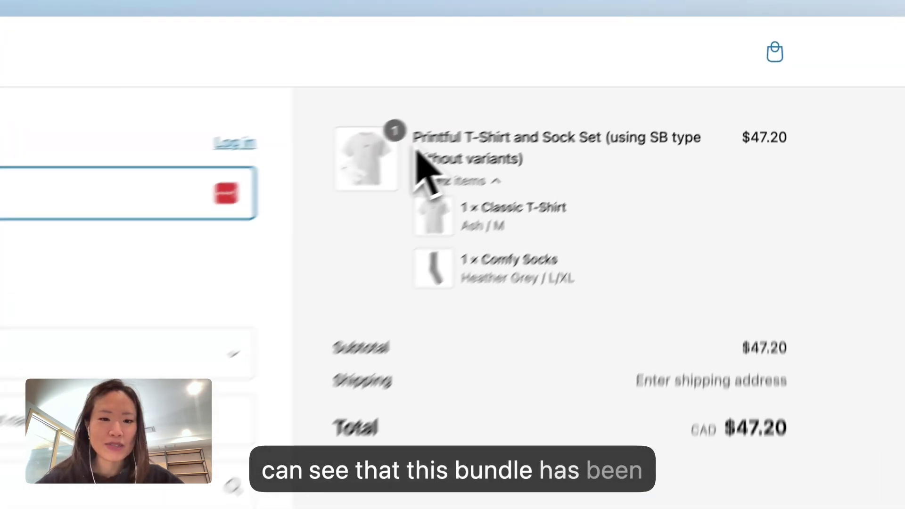
triple_click(471, 159)
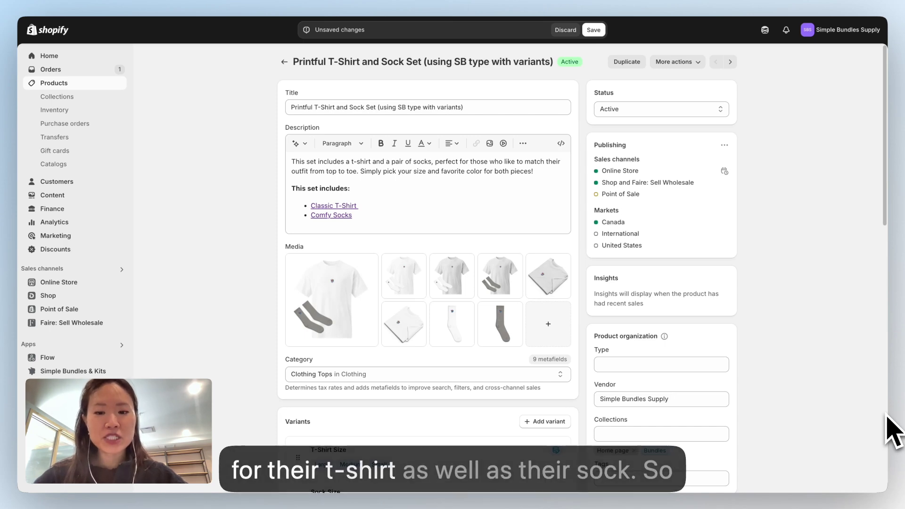
Save the with-variants product's T-Shirt Size and Sock Size variants at $50.00 each
scroll(869, 374, "down", 7)
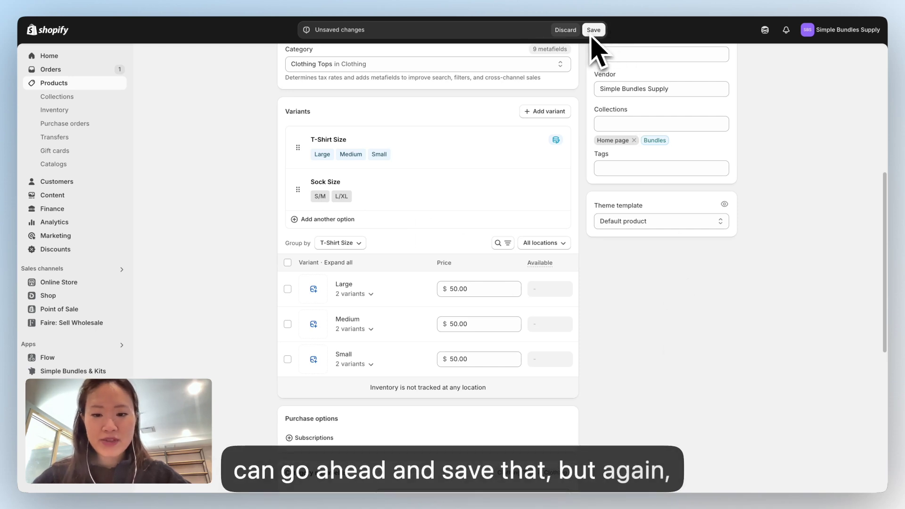
scroll(384, 372, "down", 2)
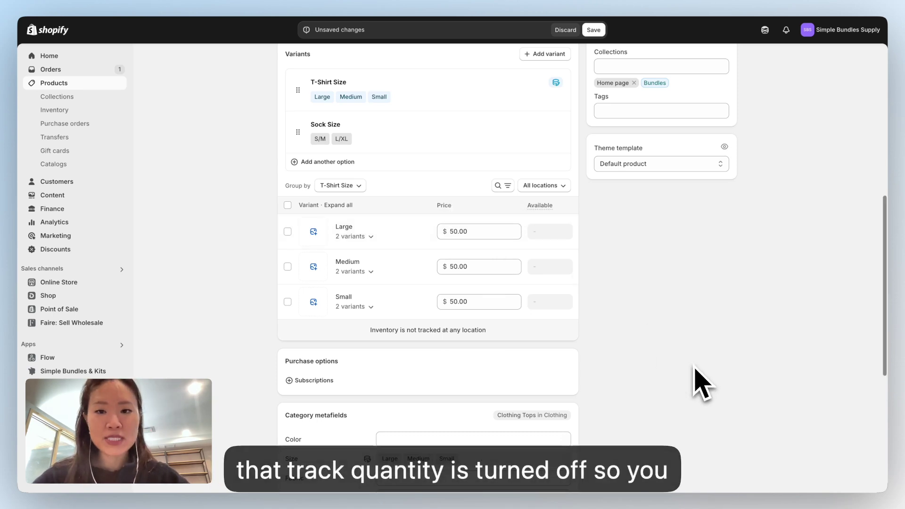
left_click(602, 31)
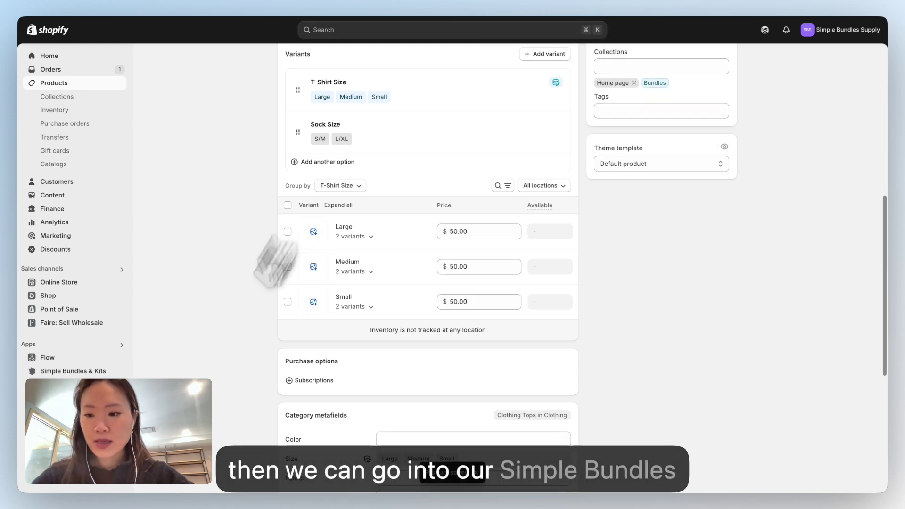
left_click(92, 372)
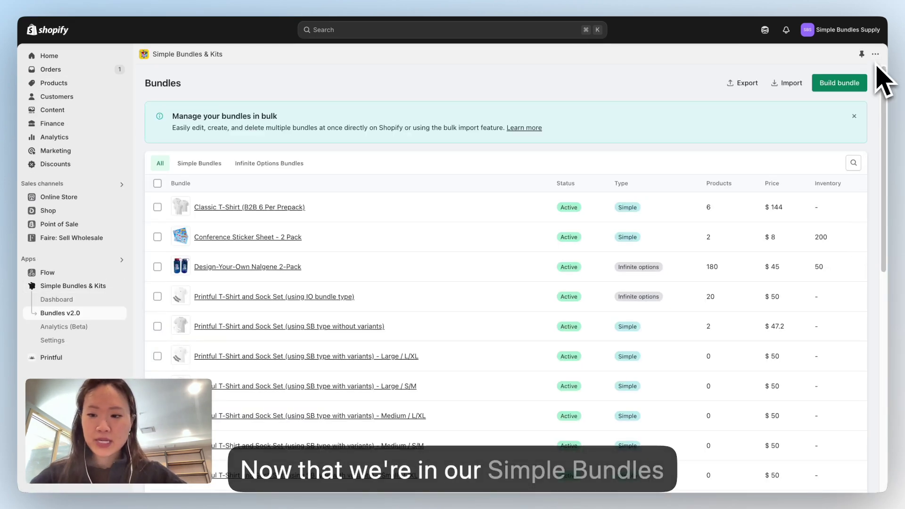
Make simple bundles from all six variants of the SB with-variants set and open Large / S/M
left_click(836, 92)
left_click(492, 257)
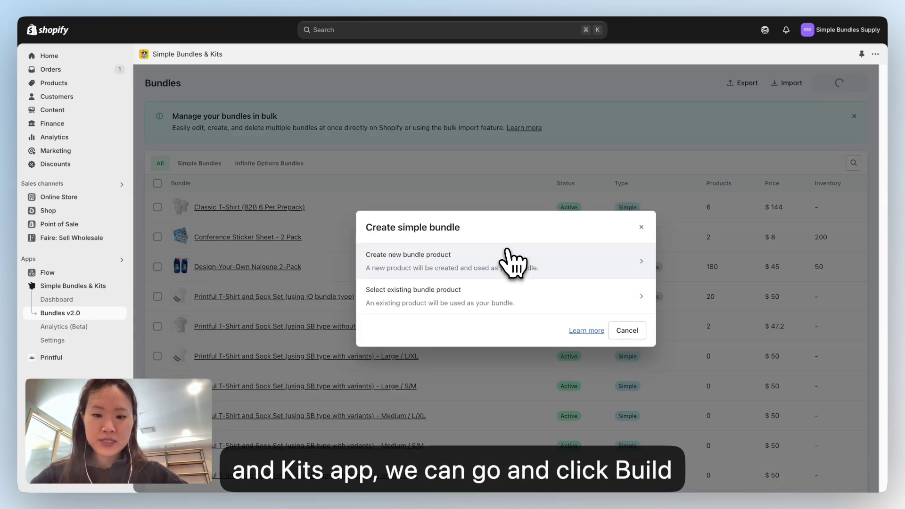
left_click(539, 302)
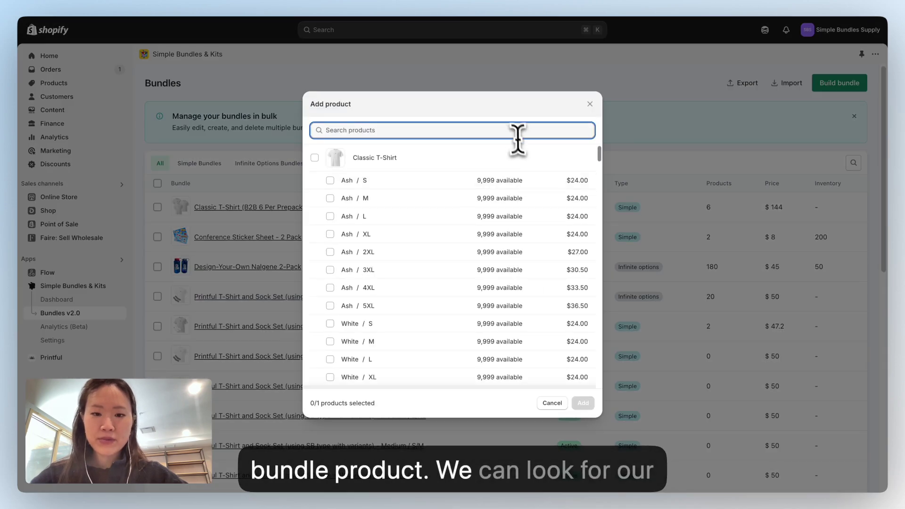
type("SB")
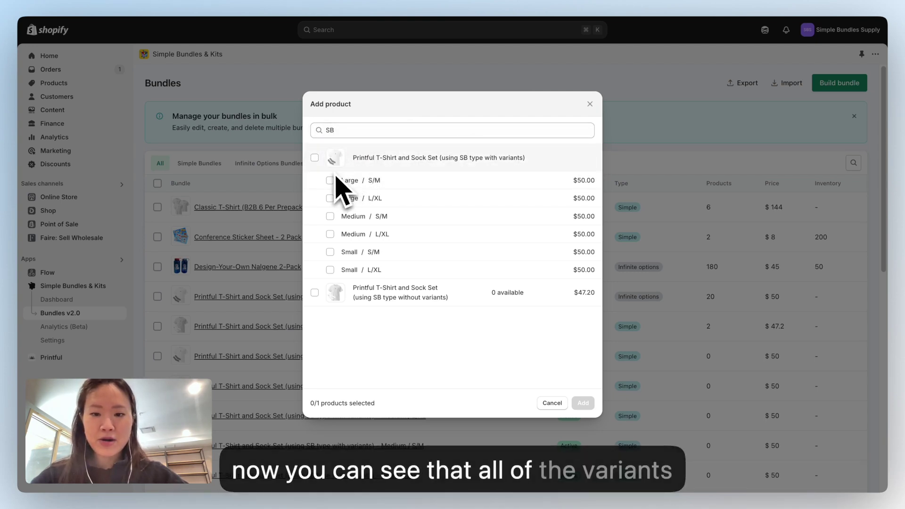
left_click(314, 158)
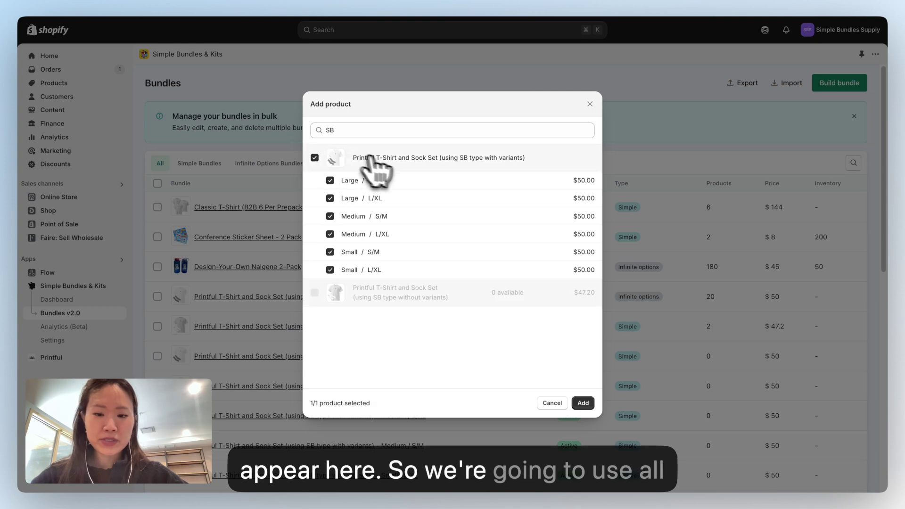
left_click(583, 403)
left_click(584, 386)
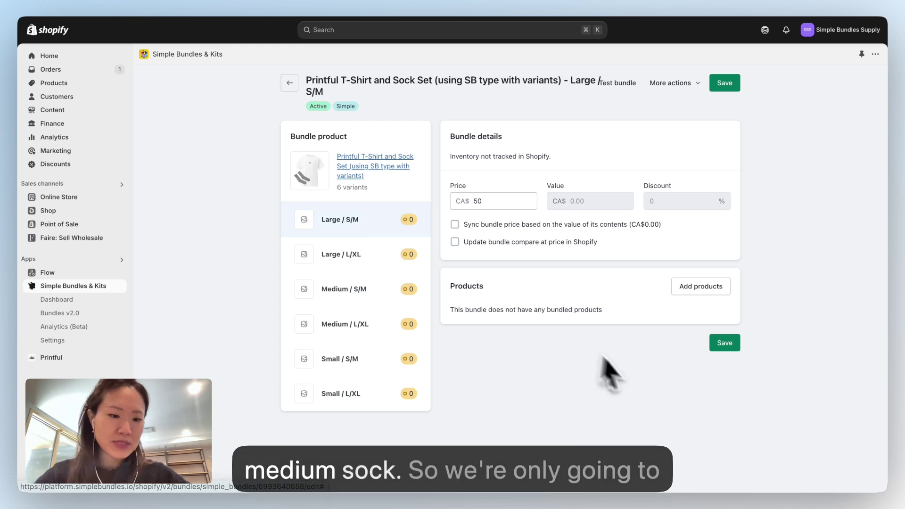
Put a Classic T-Shirt Ash / L and Comfy Socks Heather Grey / S/M into the bundle
left_click(707, 288)
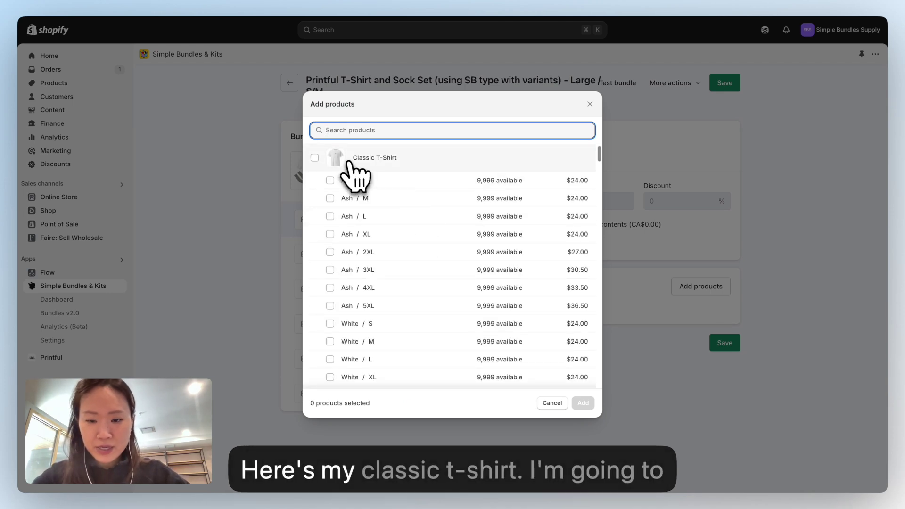
left_click(362, 217)
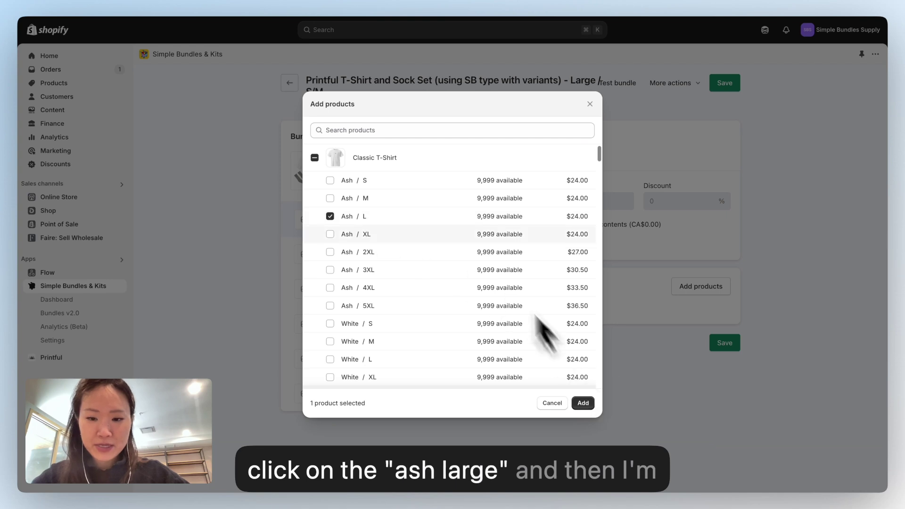
scroll(475, 248, "down", 10)
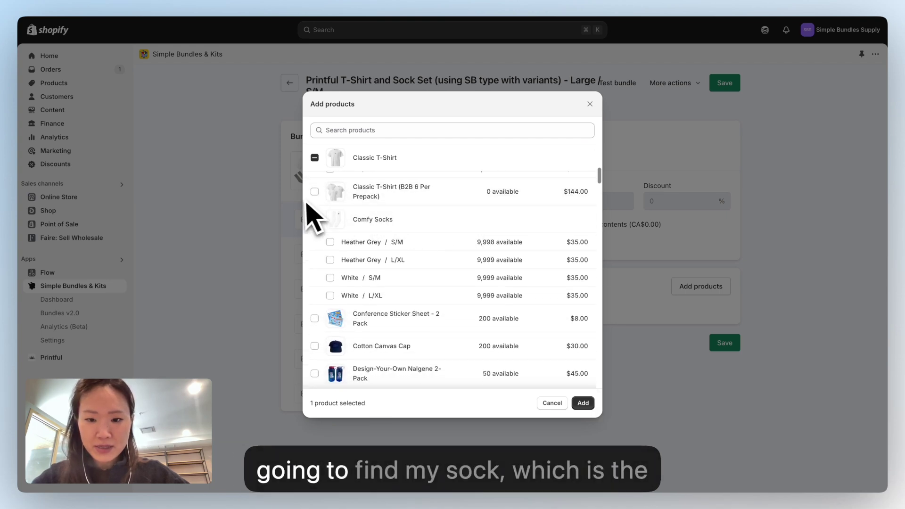
left_click(421, 245)
left_click(583, 403)
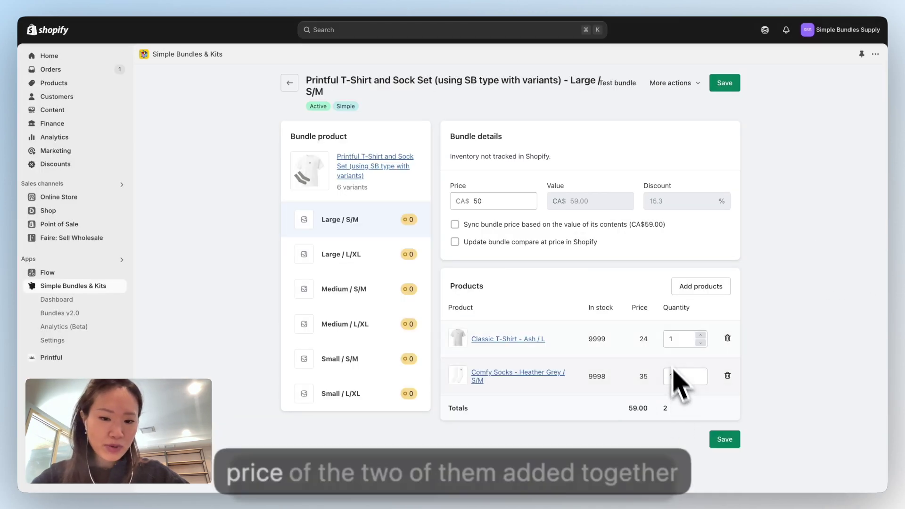
Keep the Large / S/M bundle at a flat CA$50 with price sync off, and save it
left_click_drag(627, 409, 636, 409)
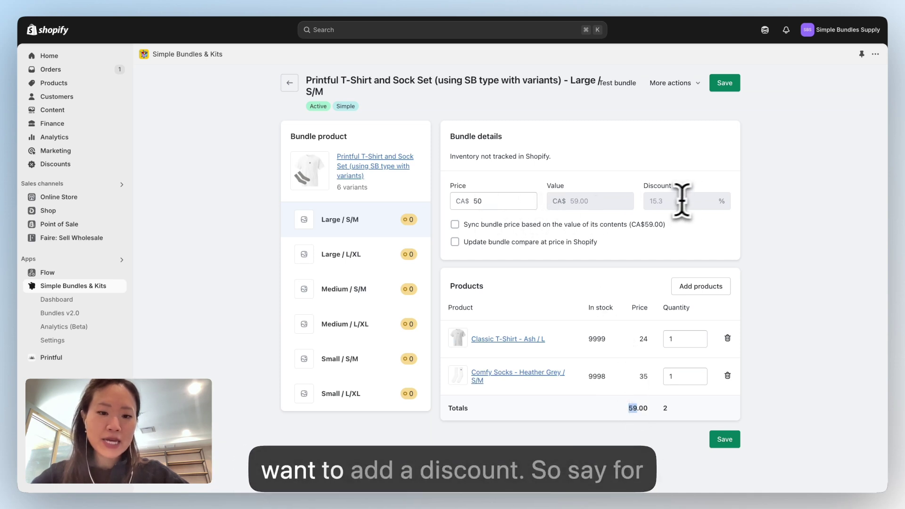
left_click(492, 201)
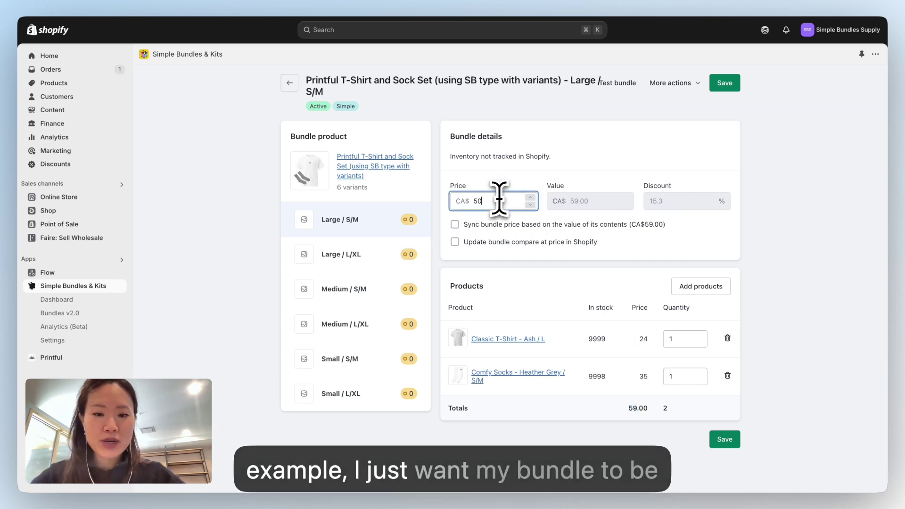
left_click(454, 225)
left_click(455, 224)
left_click(454, 242)
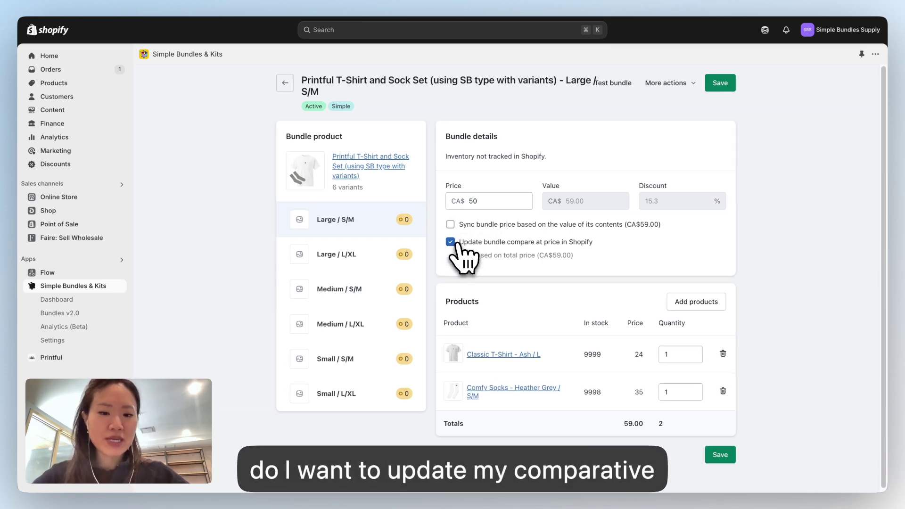
left_click(452, 242)
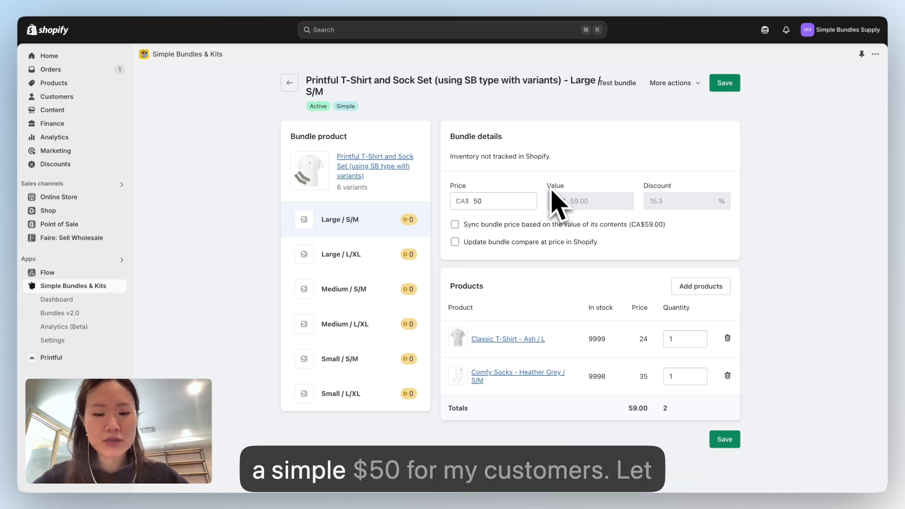
left_click(725, 440)
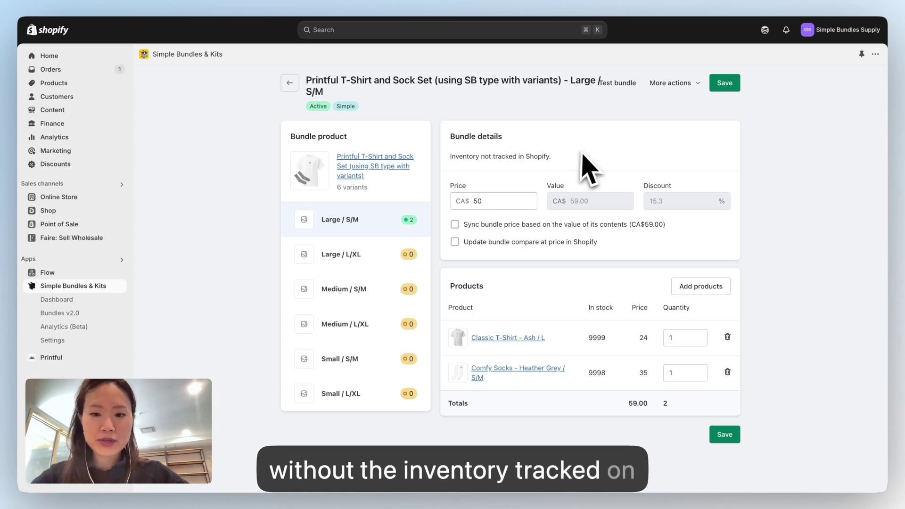
Put the Ash / L T-shirt and Heather Grey / L/XL socks in the Large / L/XL bundle, save, then add Small / L/XL items
left_click(379, 261)
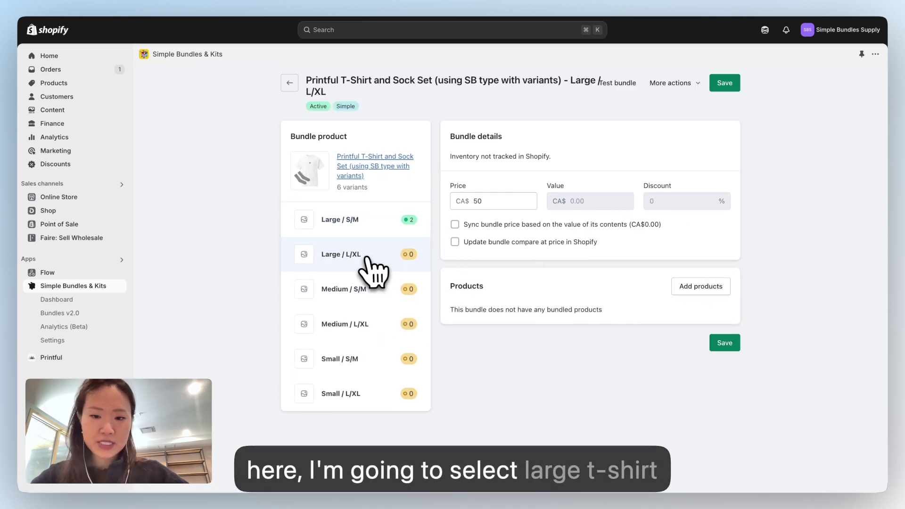
left_click(692, 287)
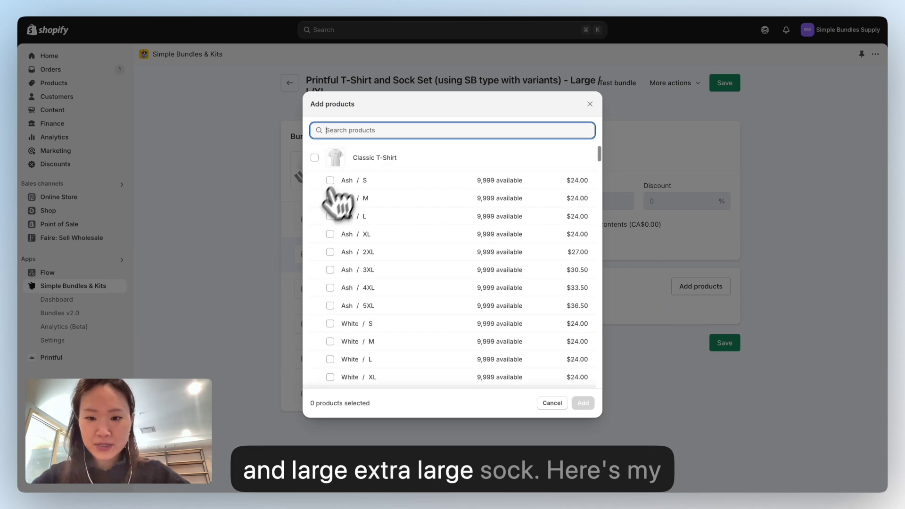
left_click(386, 218)
scroll(415, 259, "down", 6)
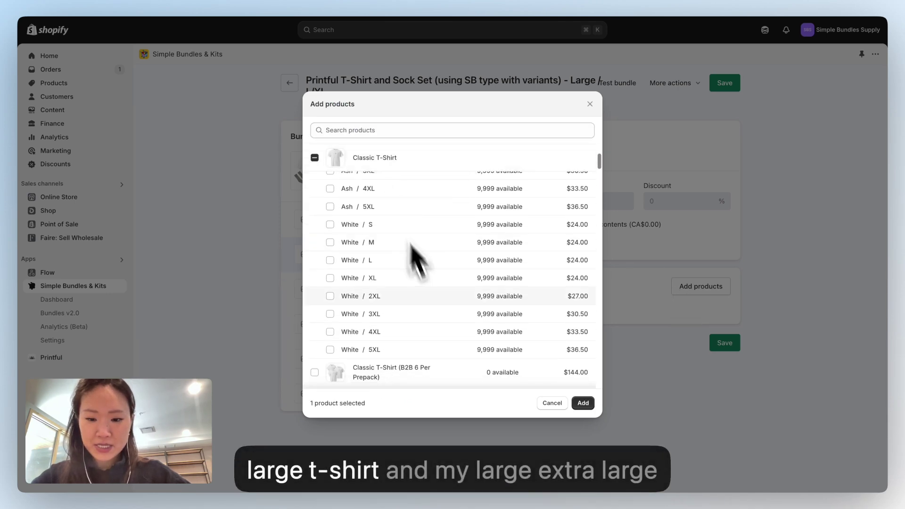
scroll(435, 309, "down", 3)
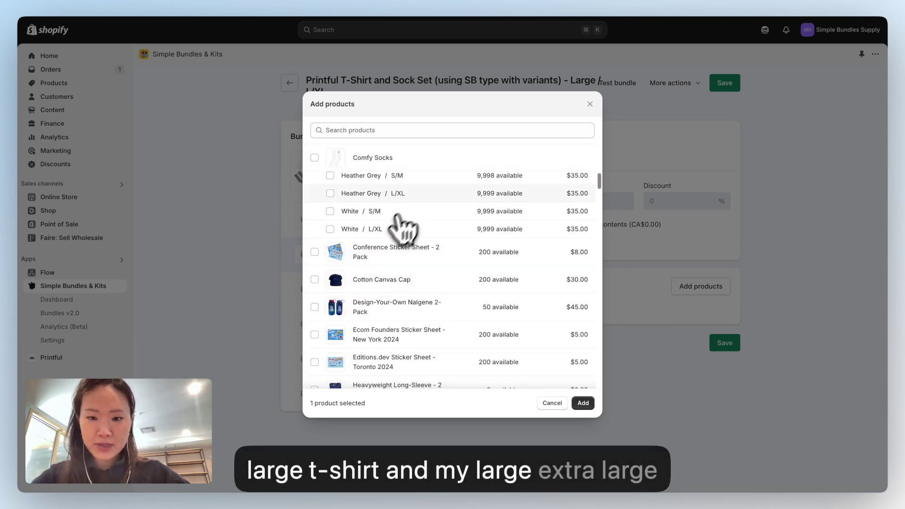
left_click(415, 194)
left_click(583, 403)
left_click(728, 437)
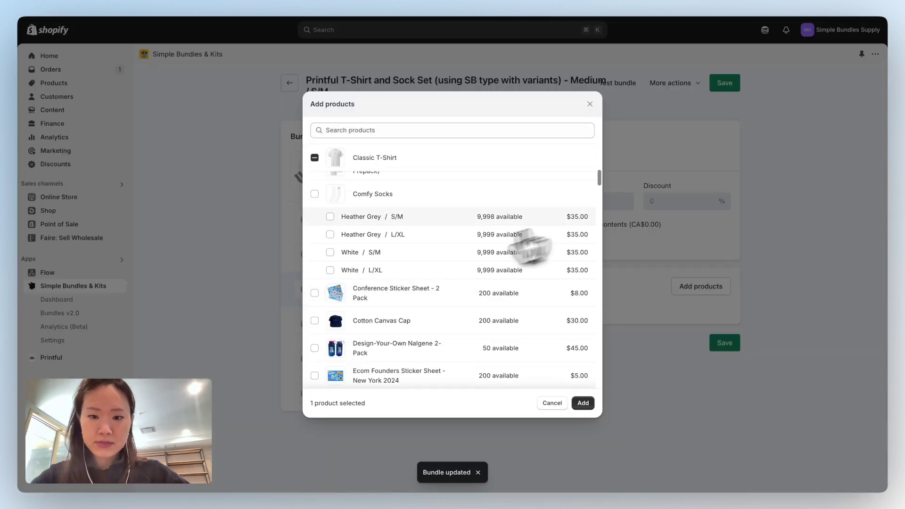
scroll(530, 245, "up", 5)
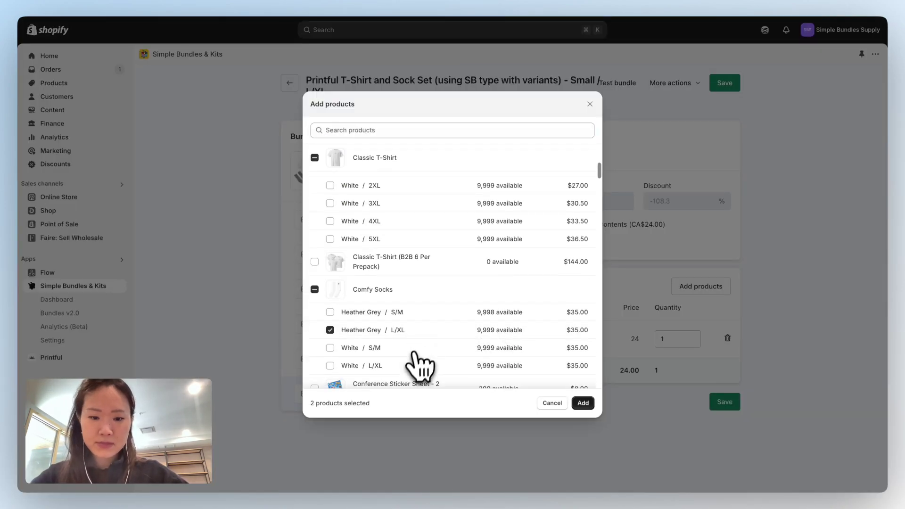
left_click(583, 403)
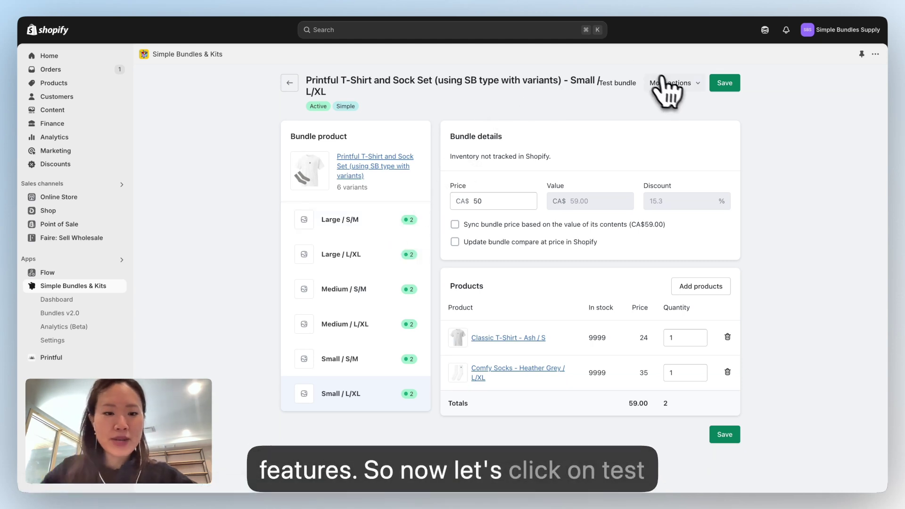
Try the finished bundle in the storefront with Test bundle
left_click(621, 83)
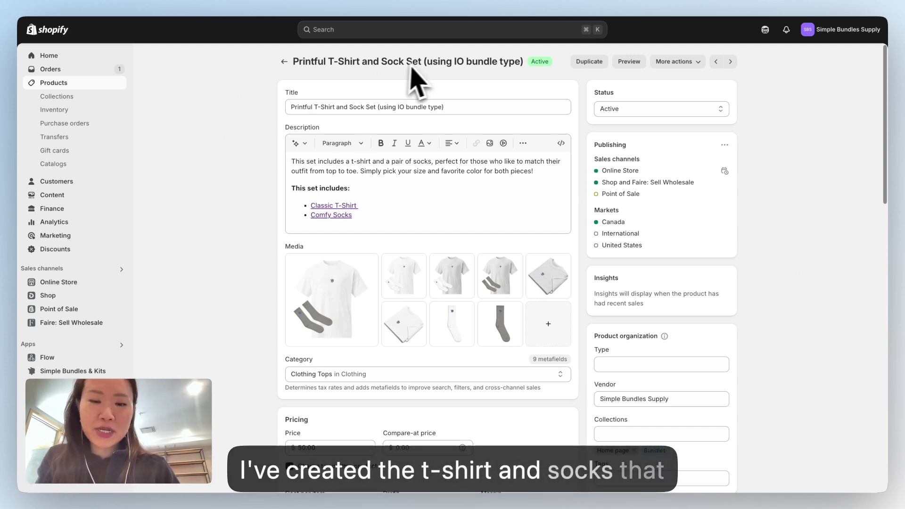
Scroll the IO bundle product page to check the $50.00 price, untracked quantity and empty variants
scroll(551, 242, "down", 10)
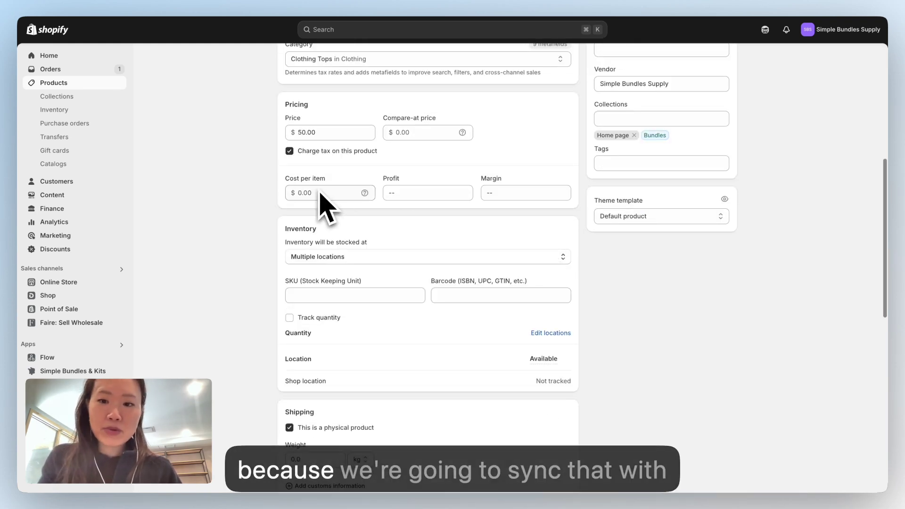
scroll(320, 193, "down", 3)
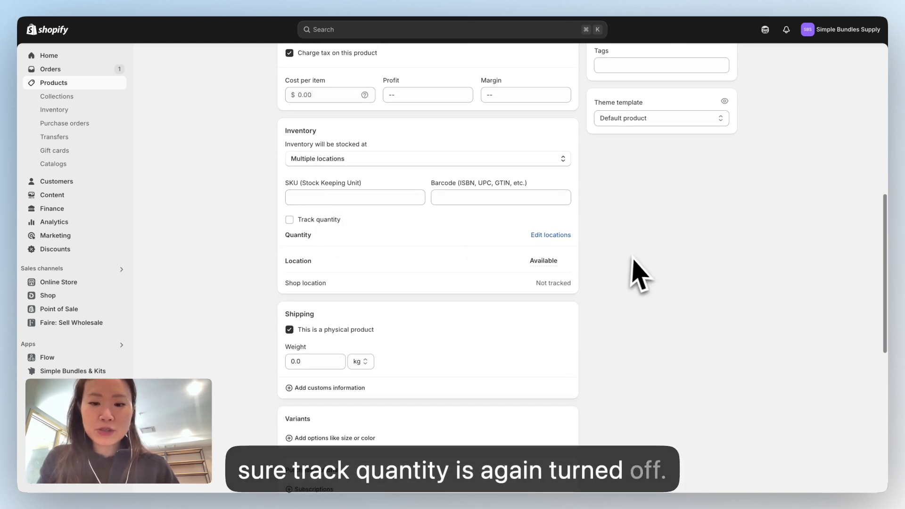
scroll(634, 267, "down", 5)
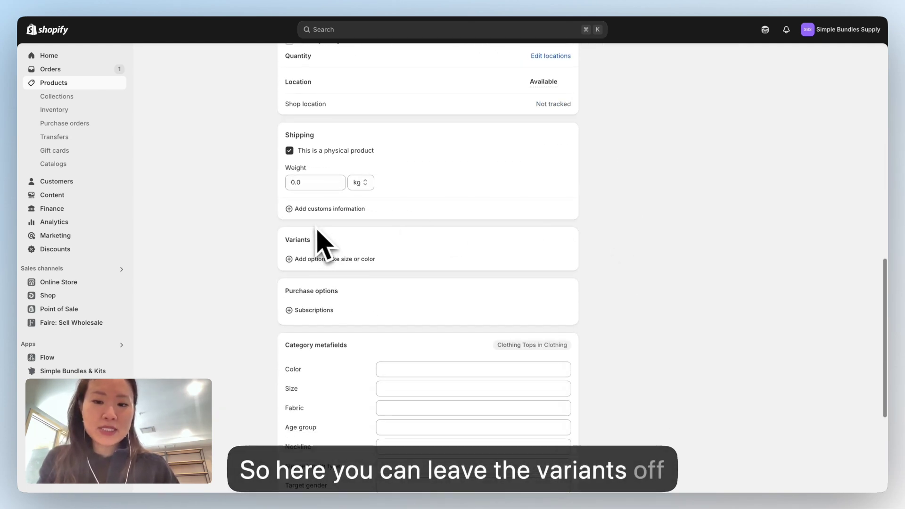
scroll(656, 236, "up", 10)
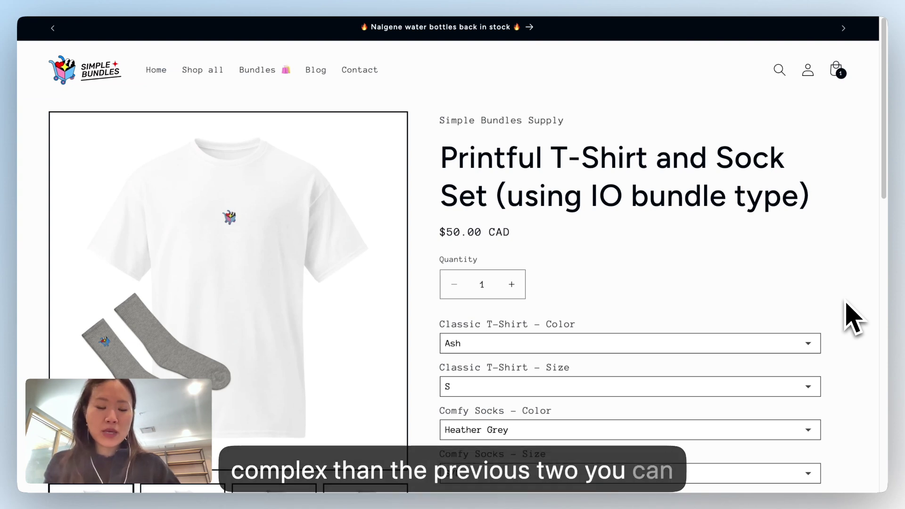
Keep the Ash / S T-shirt and Heather Grey / S/M socks selected and add the set to the cart
scroll(850, 318, "down", 3)
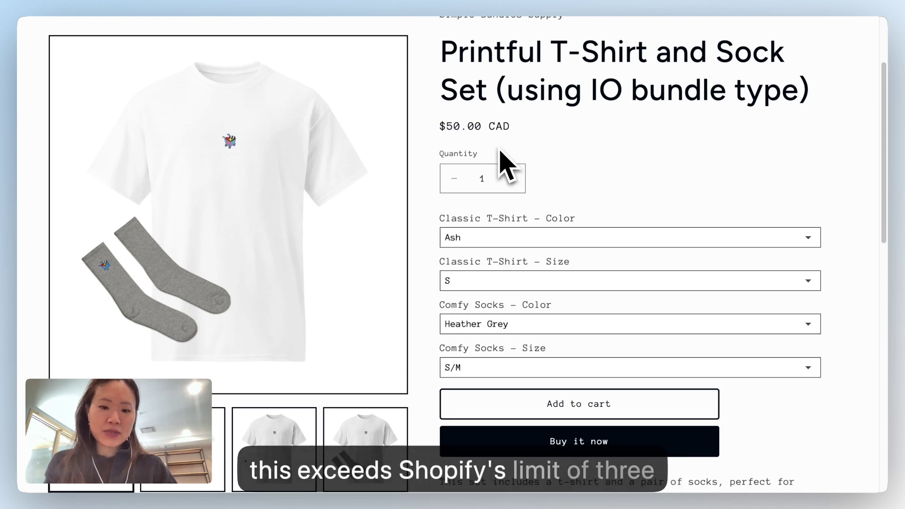
left_click(556, 238)
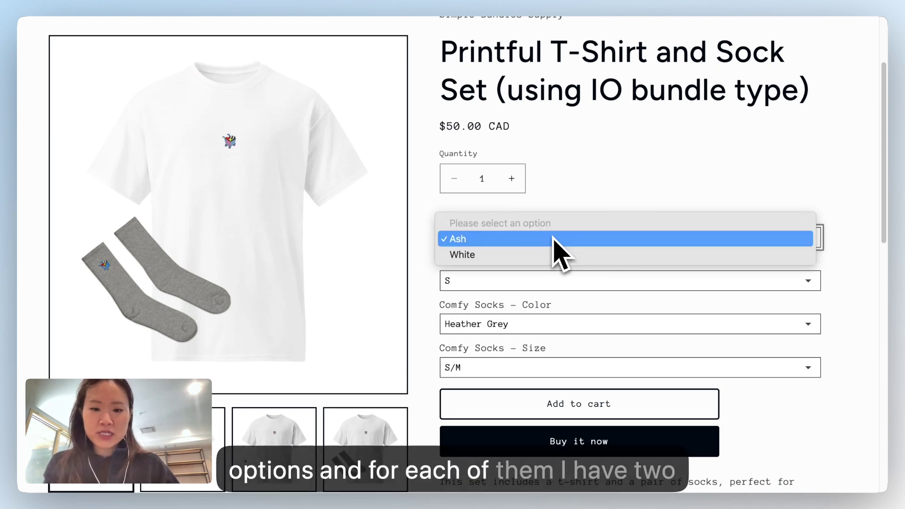
left_click(497, 281)
left_click(514, 282)
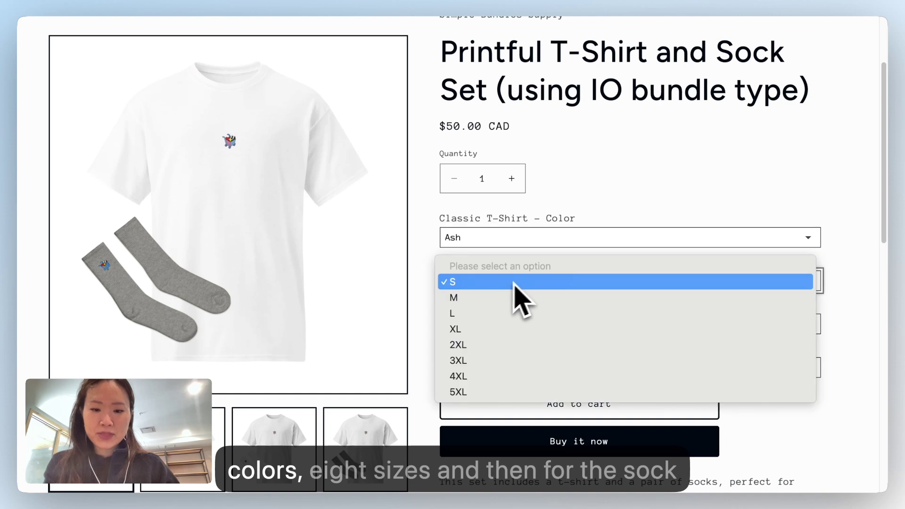
left_click(513, 282)
left_click(471, 327)
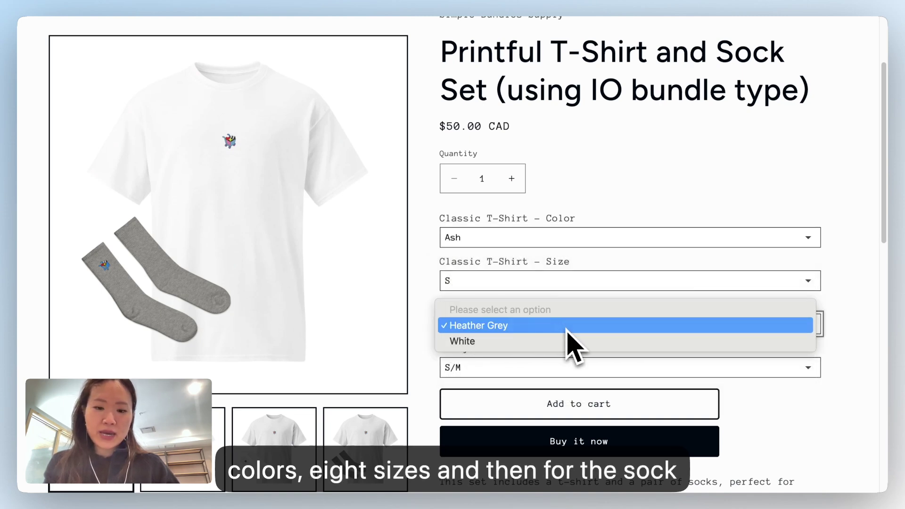
left_click(450, 367)
left_click(466, 377)
left_click(414, 377)
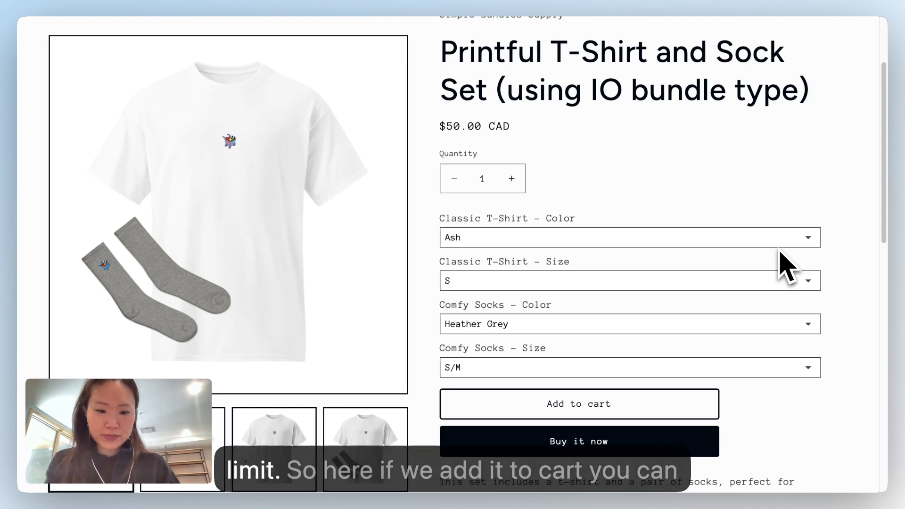
left_click(551, 414)
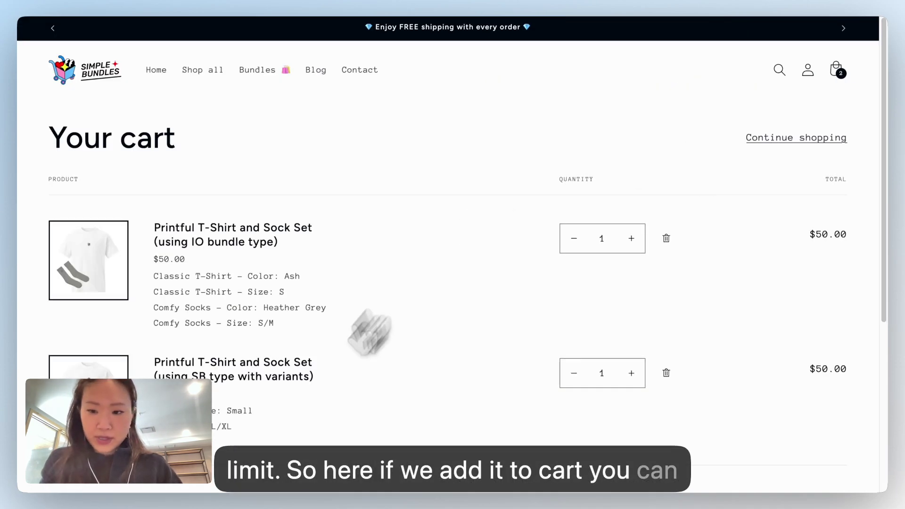
Review the cart's bundle option lines, then check out and inspect each bundle's component items
left_click_drag(284, 331, 154, 278)
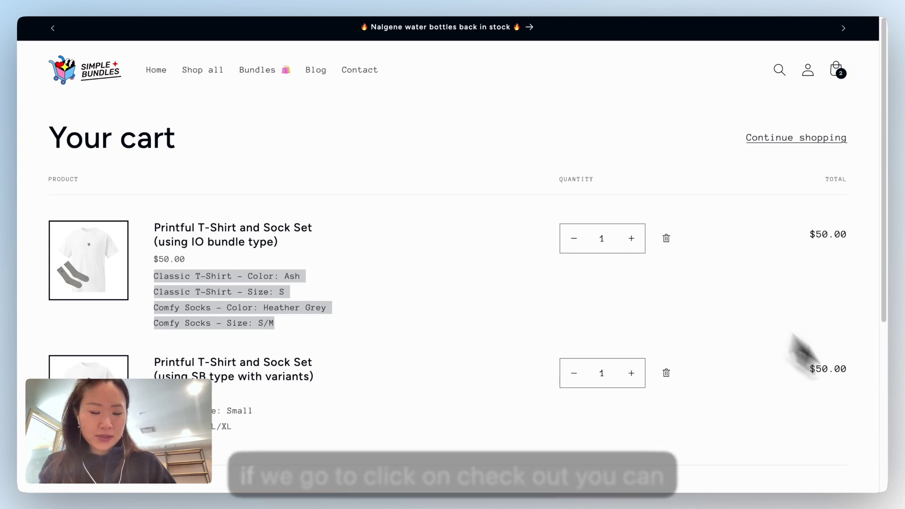
scroll(787, 468, "down", 5)
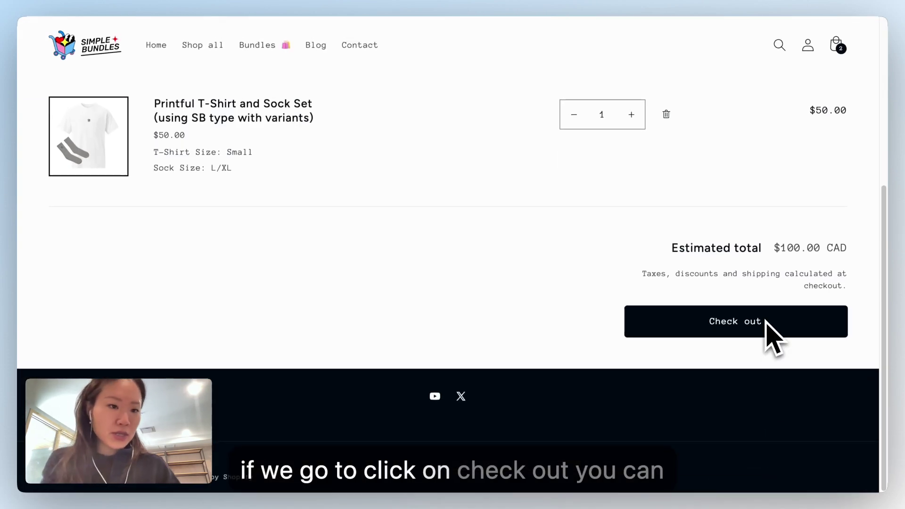
left_click(773, 337)
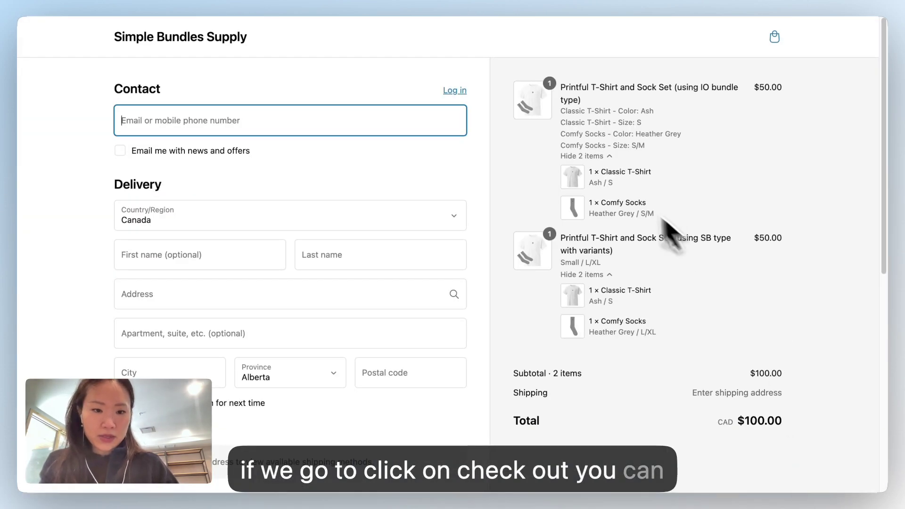
left_click_drag(687, 208, 550, 102)
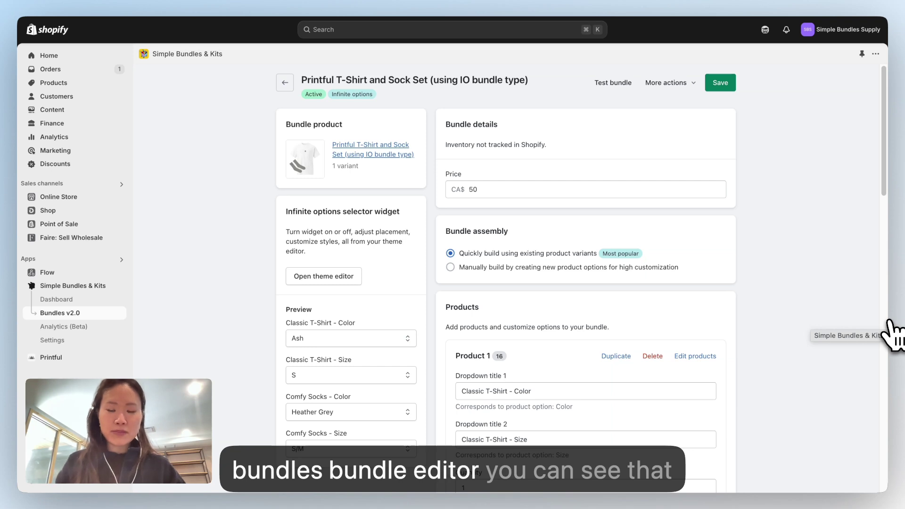
Remove the Classic T-Shirt and Comfy Socks products from the IO bundle
scroll(752, 327, "down", 4)
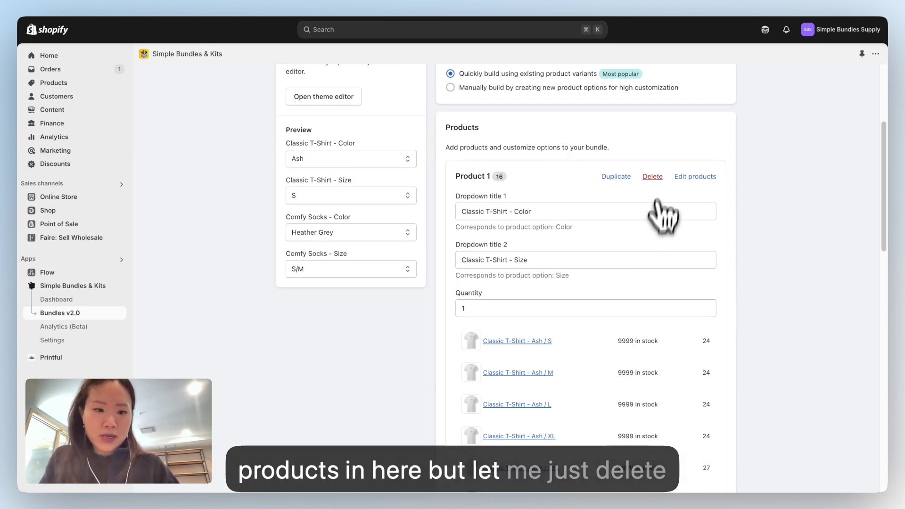
left_click(650, 176)
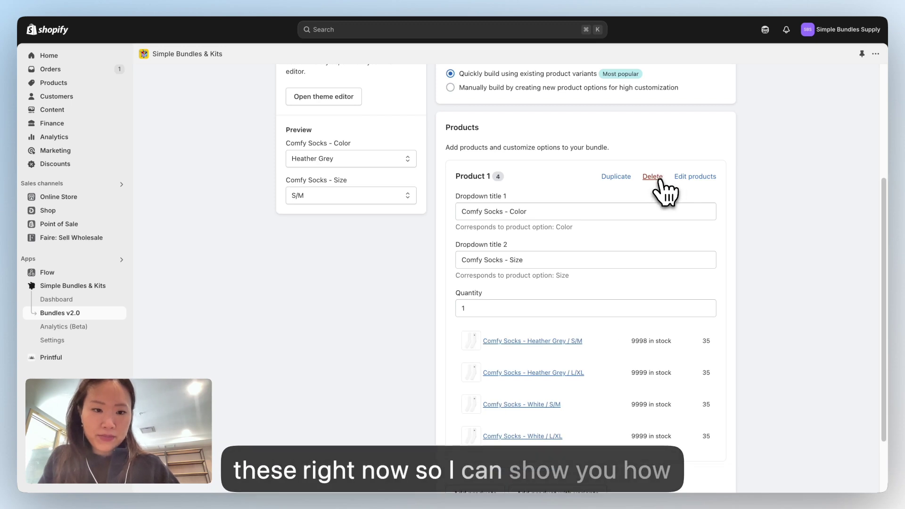
left_click(658, 179)
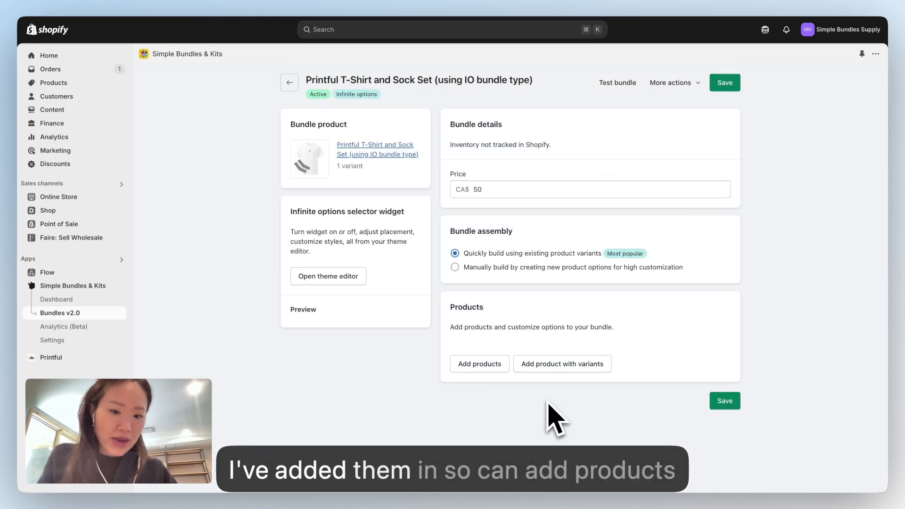
Add every Classic T-Shirt variant to the bundle as a product with variants
left_click(585, 368)
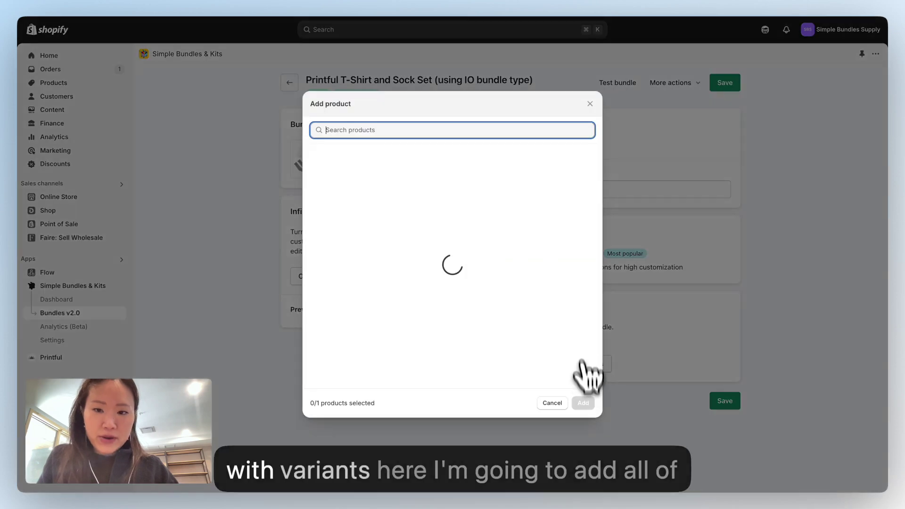
left_click(315, 158)
scroll(503, 253, "down", 3)
scroll(509, 268, "down", 5)
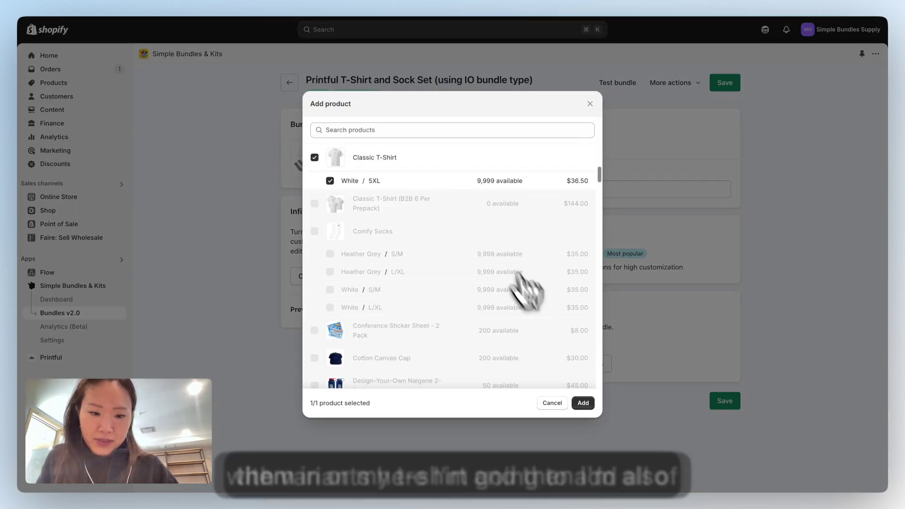
left_click(583, 403)
scroll(606, 314, "down", 10)
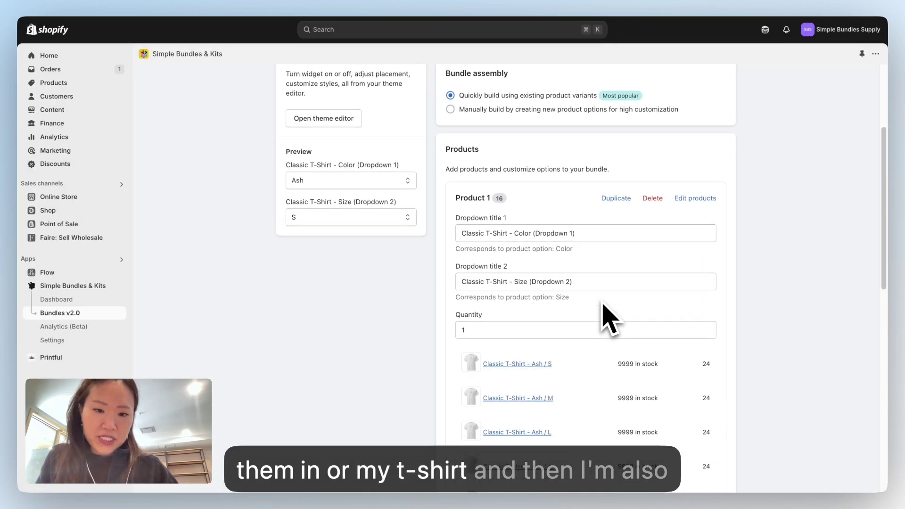
scroll(608, 320, "down", 3)
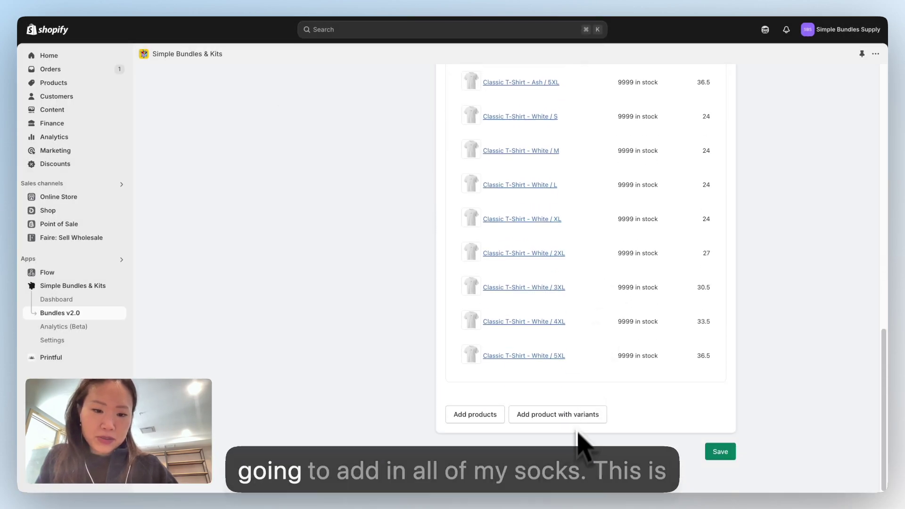
Add all four Comfy Socks variants to the bundle
left_click(573, 416)
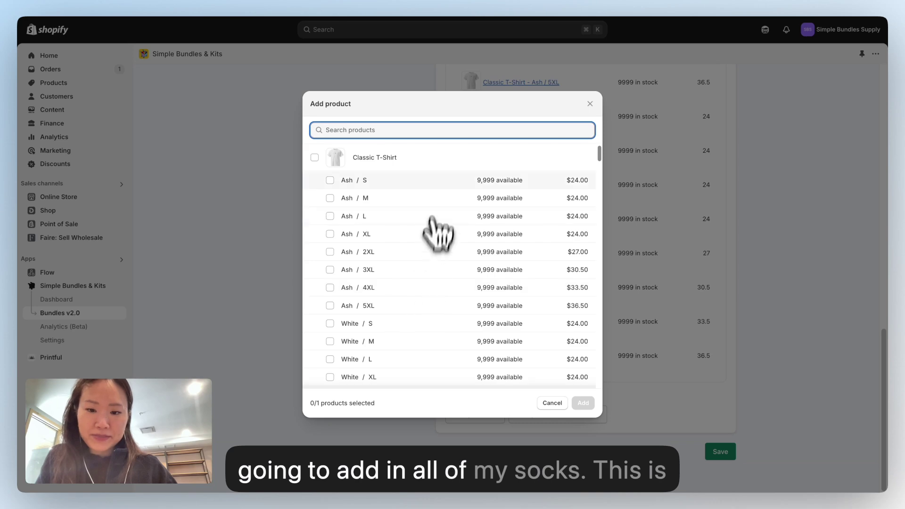
scroll(435, 217, "down", 10)
left_click(315, 204)
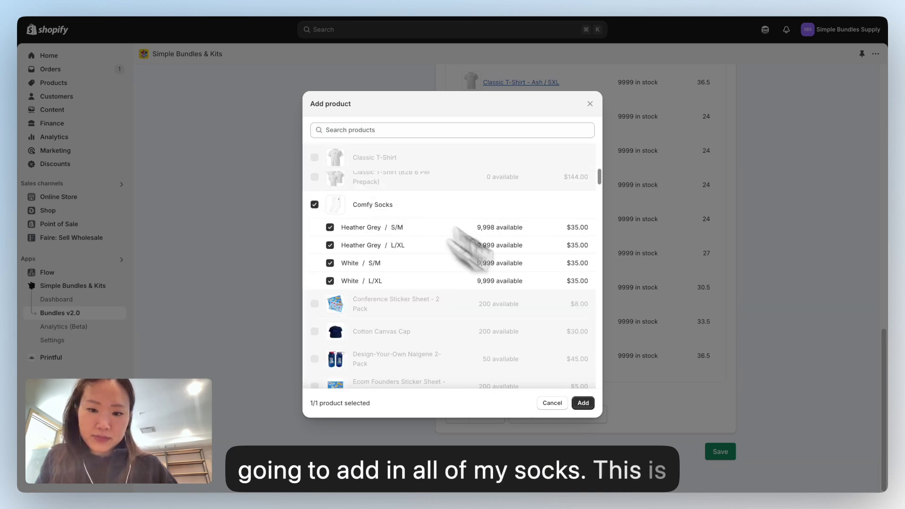
left_click(583, 403)
scroll(824, 262, "down", 3)
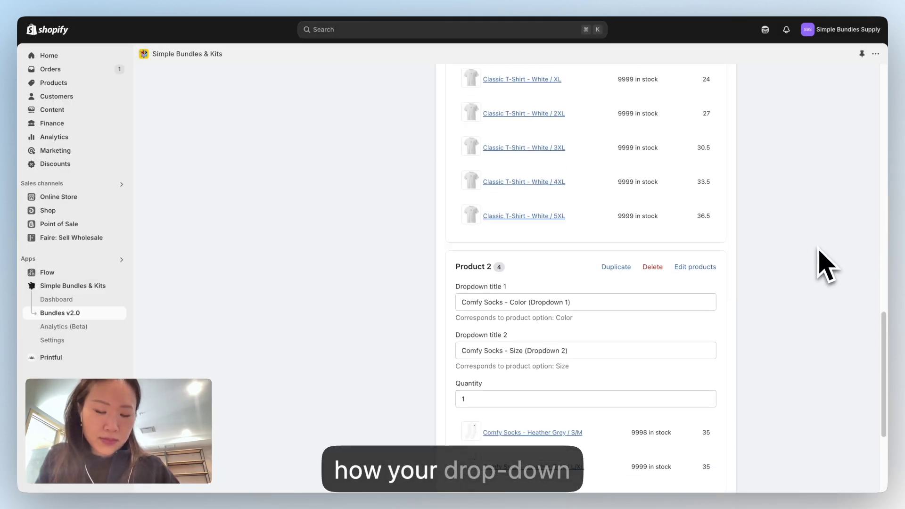
scroll(825, 263, "up", 15)
scroll(518, 301, "down", 2)
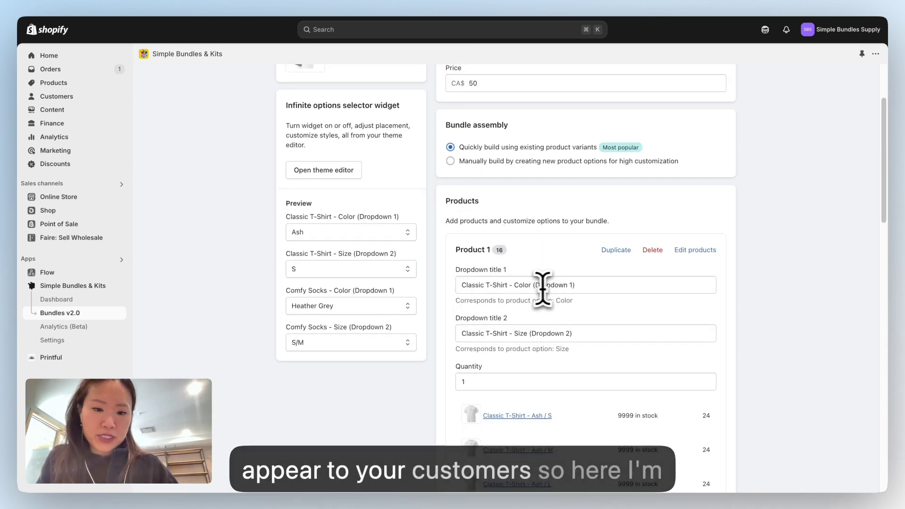
Delete the (Dropdown 1) and (Dropdown 2) suffixes from the T-shirt and socks dropdown titles
left_click_drag(533, 284, 586, 285)
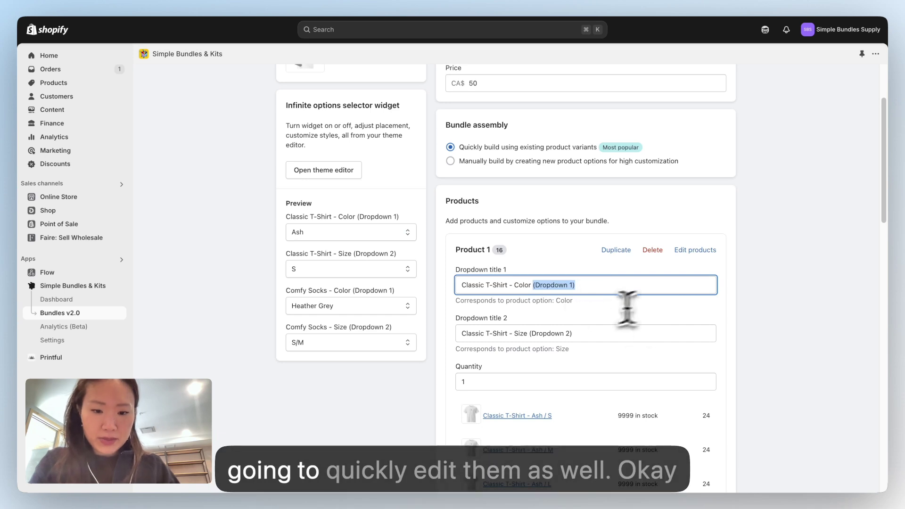
left_click_drag(528, 335, 632, 333)
key("BackSpace")
scroll(632, 333, "down", 15)
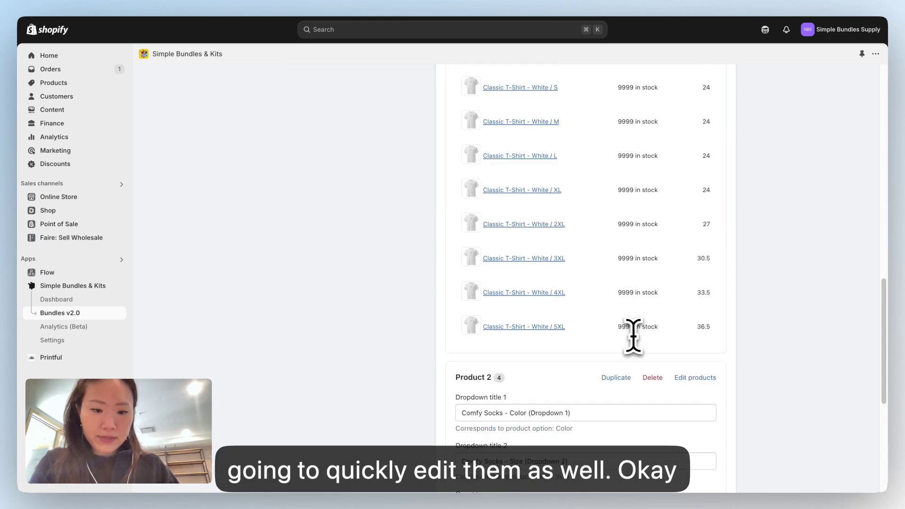
left_click_drag(527, 123, 604, 127)
key("BackSpace")
left_click_drag(528, 172, 606, 172)
key("BackSpace")
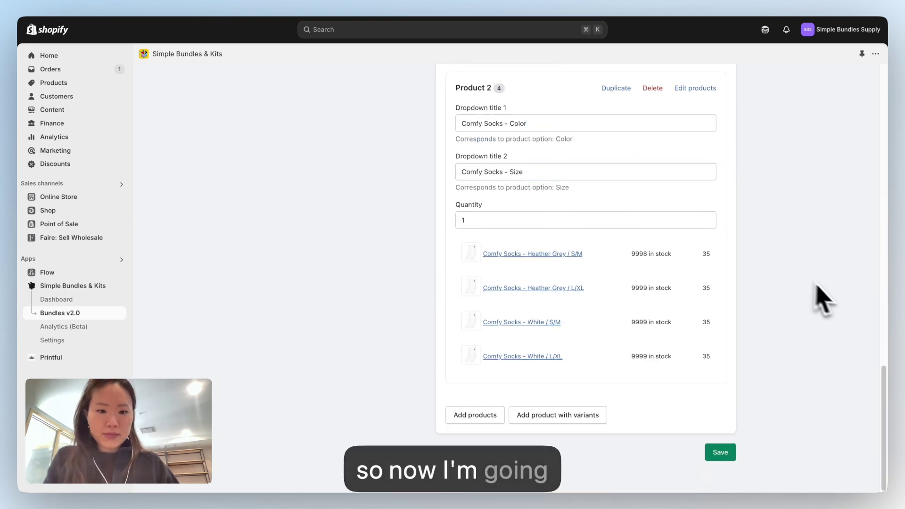
scroll(832, 303, "up", 15)
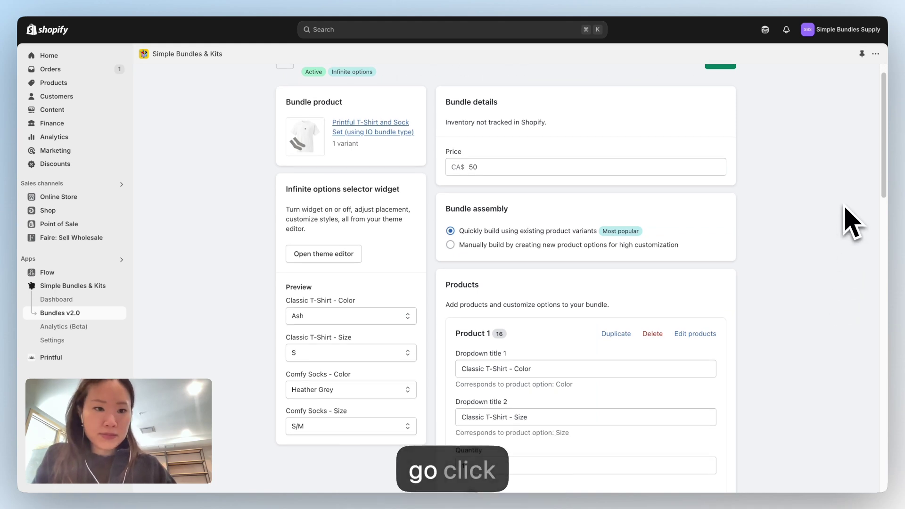
scroll(797, 243, "up", 1)
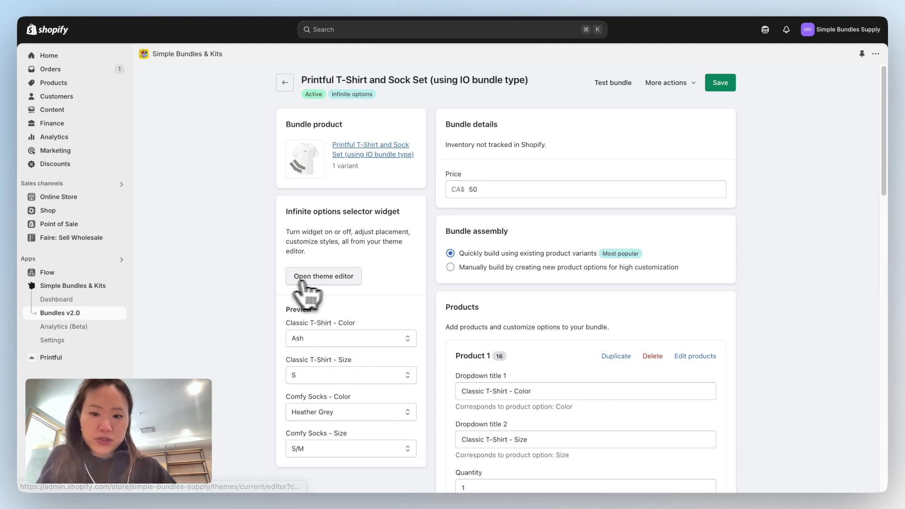
Open the theme editor for the bundle options widget and review the Buy buttons block settings
left_click(325, 278)
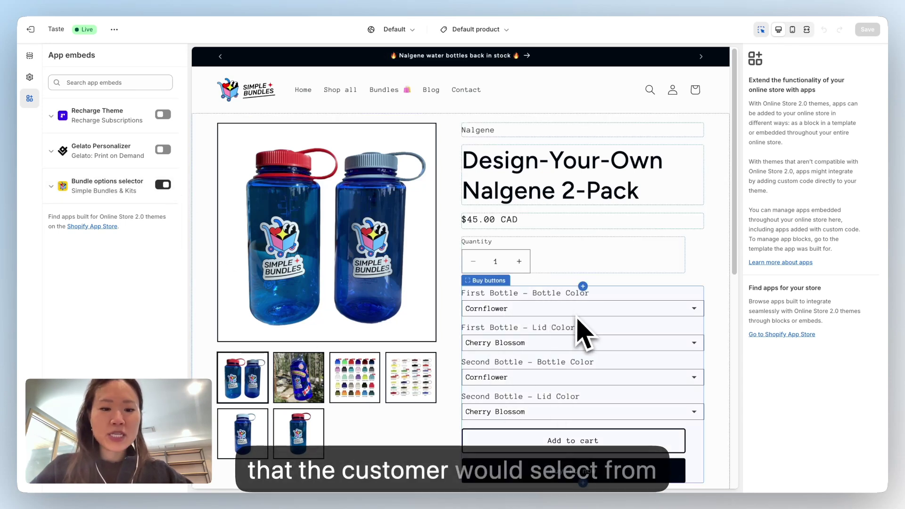
left_click(635, 331)
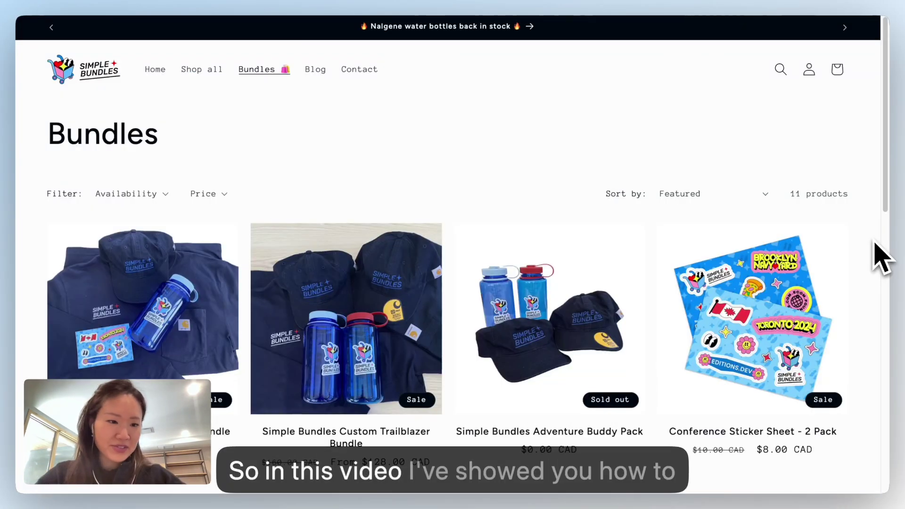
scroll(880, 257, "down", 10)
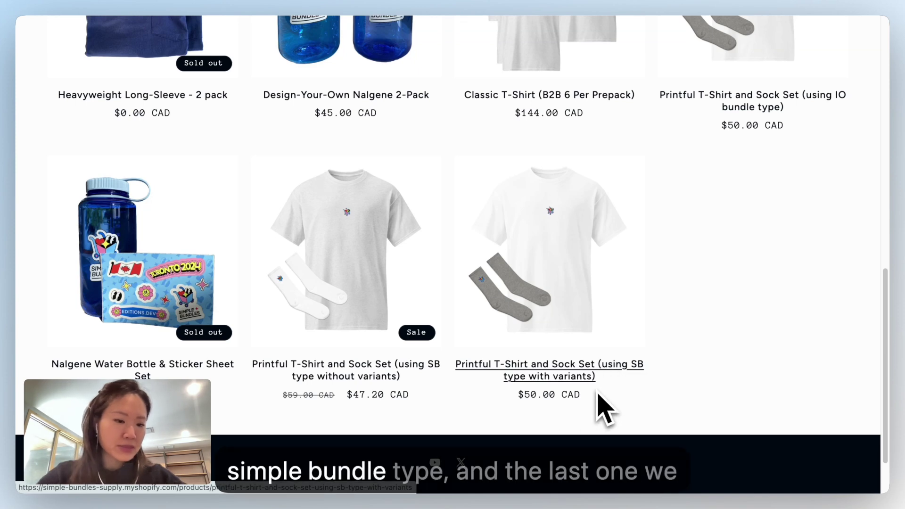
Browse the Bundles collection showing the three T-shirt and sock sets and their prices
scroll(753, 227, "up", 3)
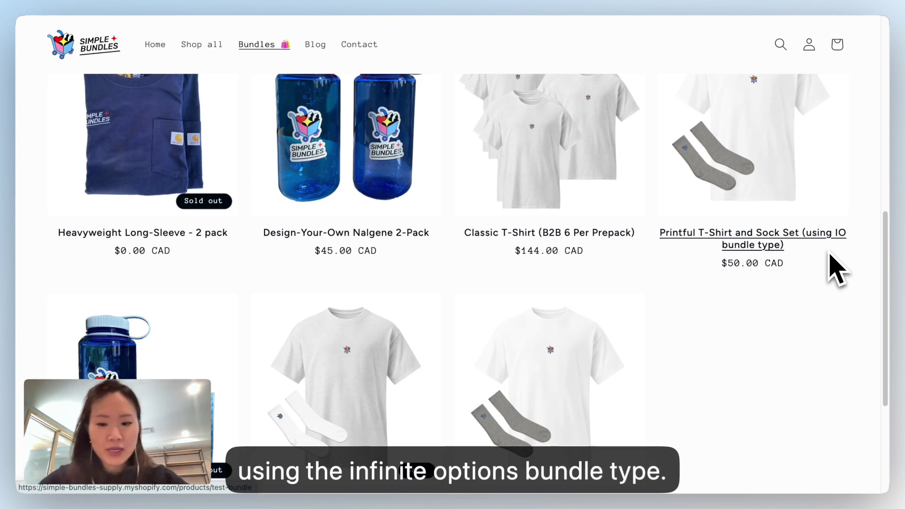
scroll(601, 368, "down", 4)
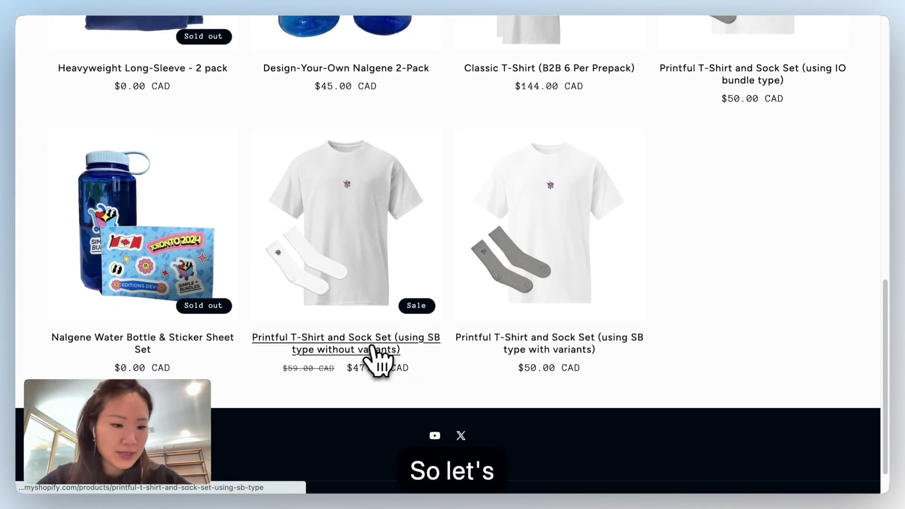